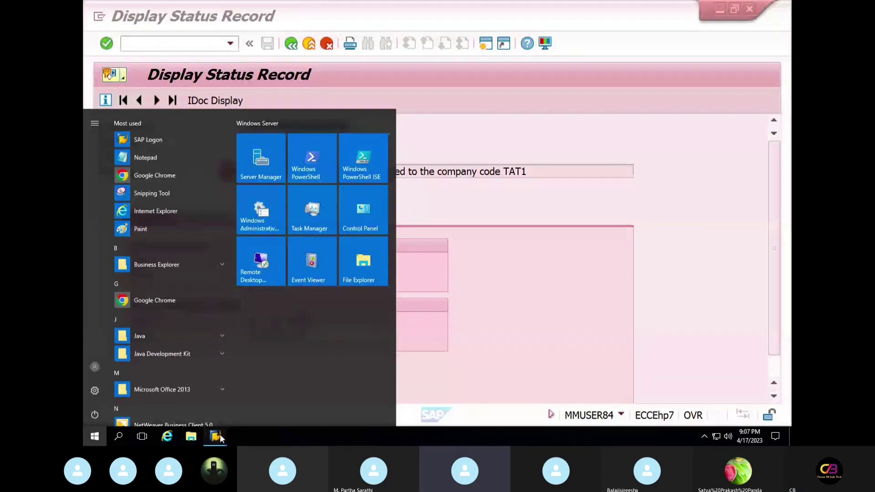
# Check company code TAT1 in the assignment table and in the IDoc's status record error.
pyautogui.click(413, 392)
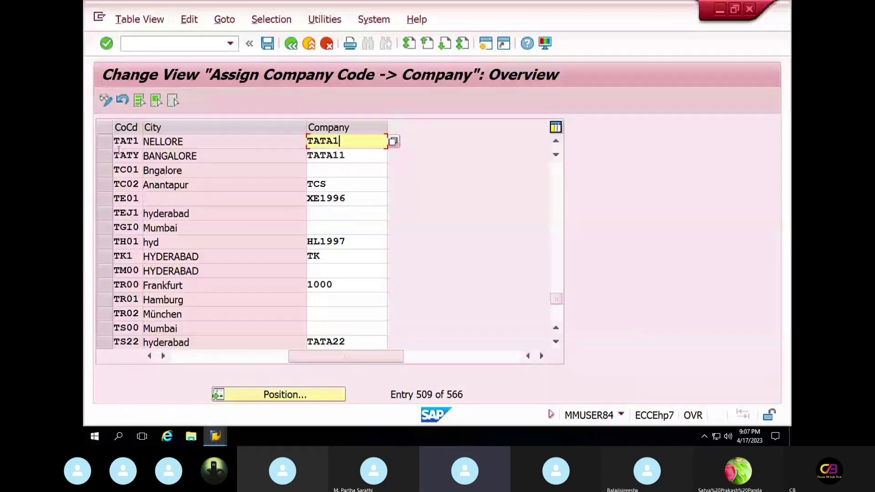
pyautogui.moveTo(142, 142); pyautogui.dragTo(87, 145)
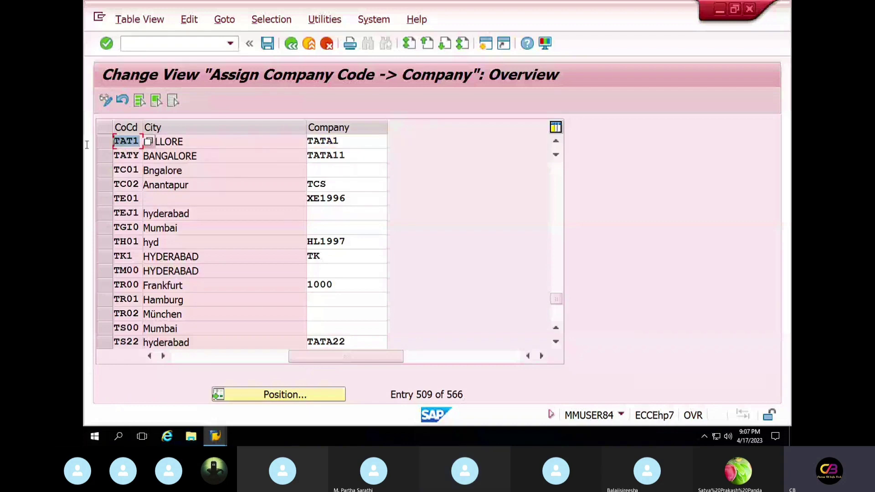
pyautogui.moveTo(215, 437)
pyautogui.click(204, 387)
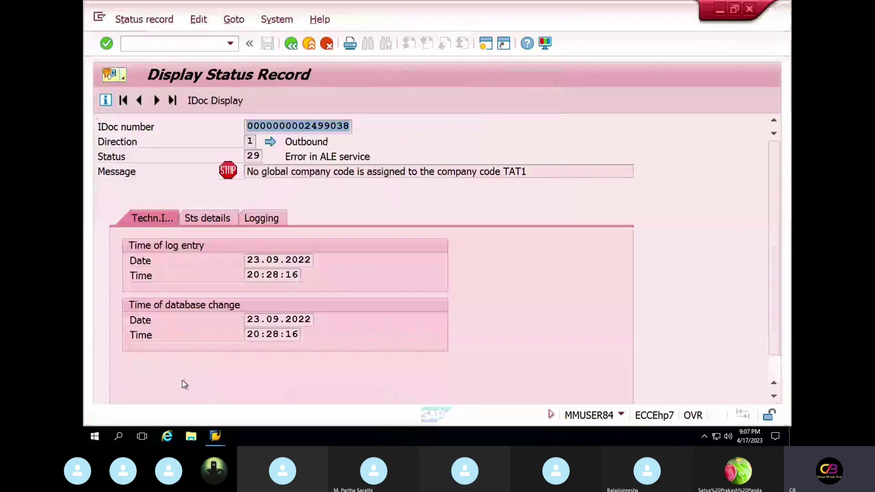
pyautogui.moveTo(527, 172); pyautogui.dragTo(478, 171)
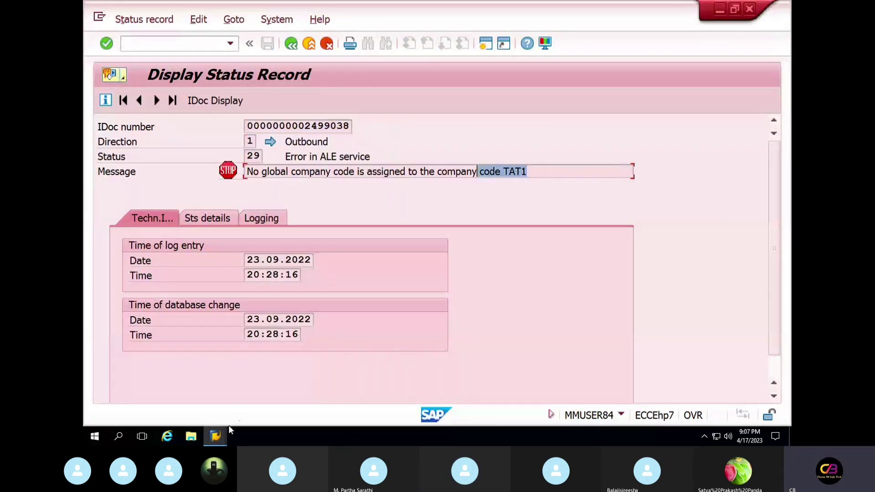
# Return to the assignment table confirming TAT1 belongs to company TATA1, and enter /nbd87.
pyautogui.click(217, 436)
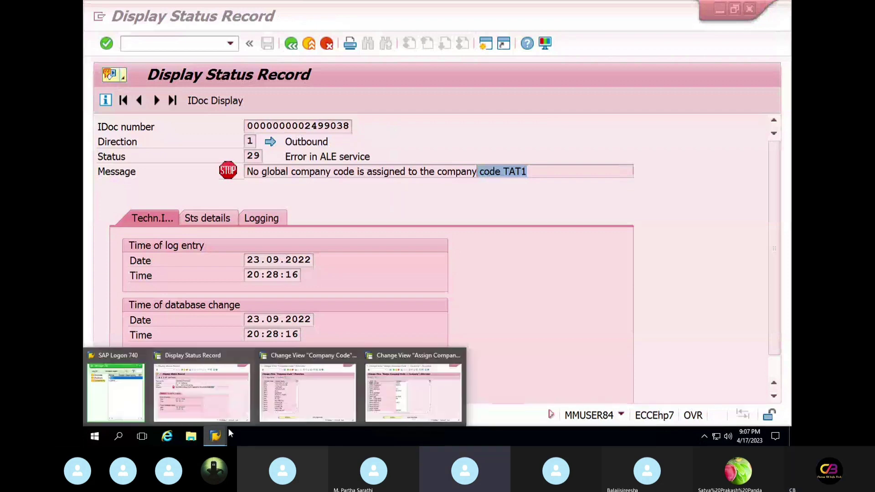
pyautogui.click(396, 405)
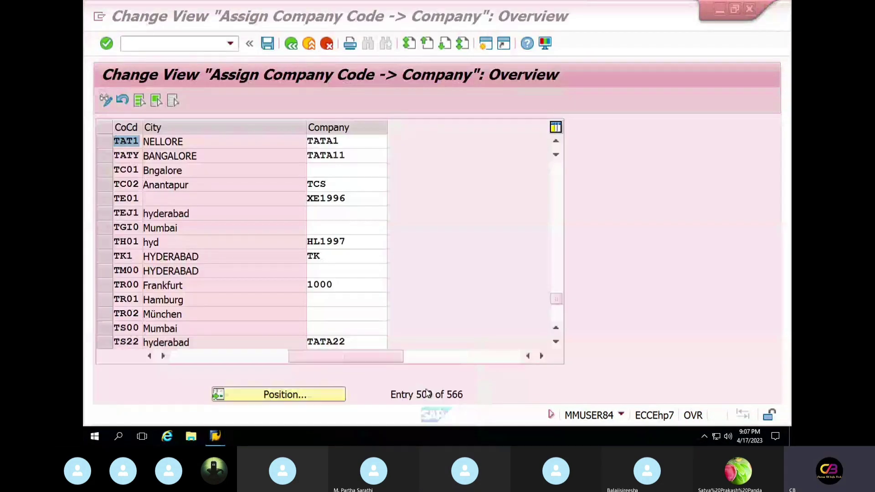
pyautogui.click(192, 44)
pyautogui.write('/')
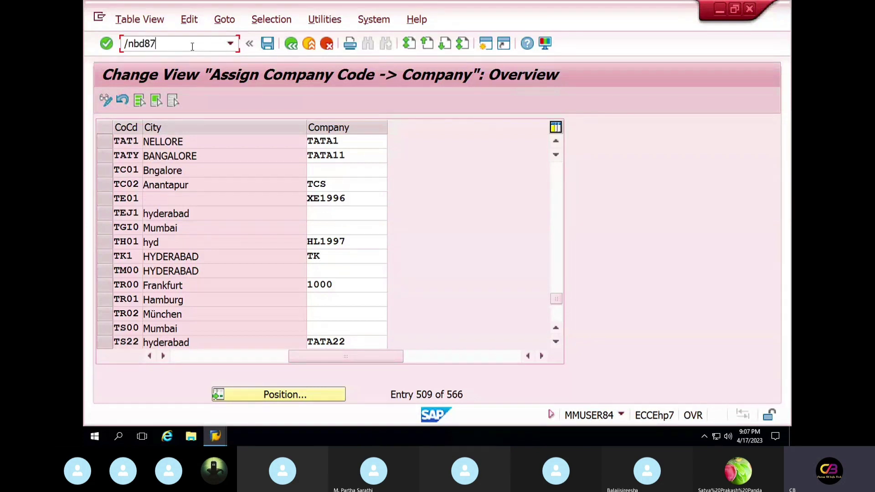
pyautogui.write('nbd87')
pyautogui.press('Return')
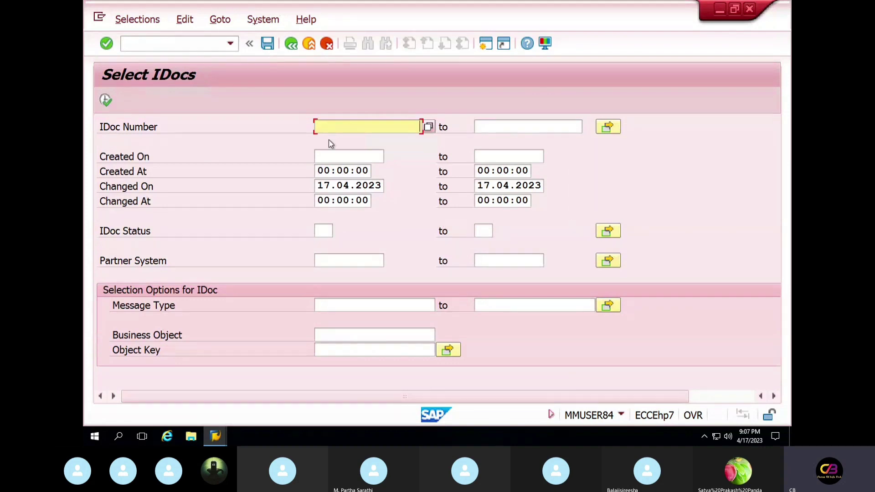
pyautogui.press('super+Tab')
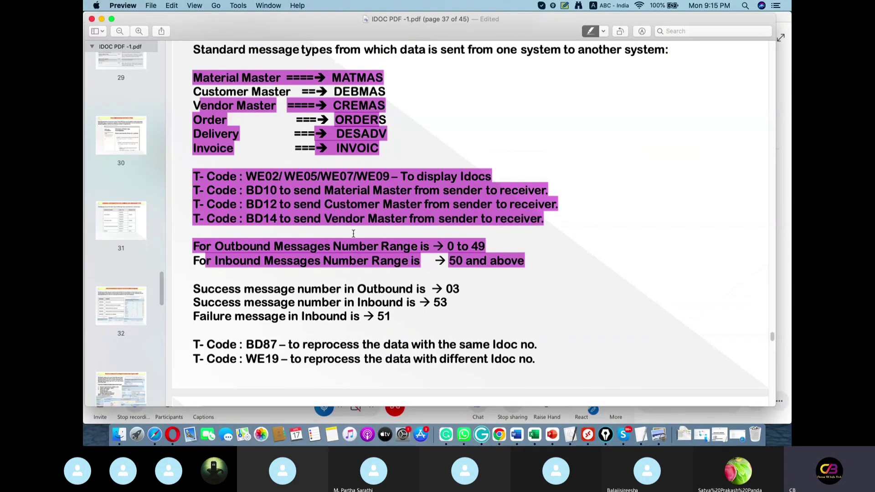
pyautogui.press('super+Tab')
pyautogui.moveTo(215, 436)
pyautogui.click(199, 401)
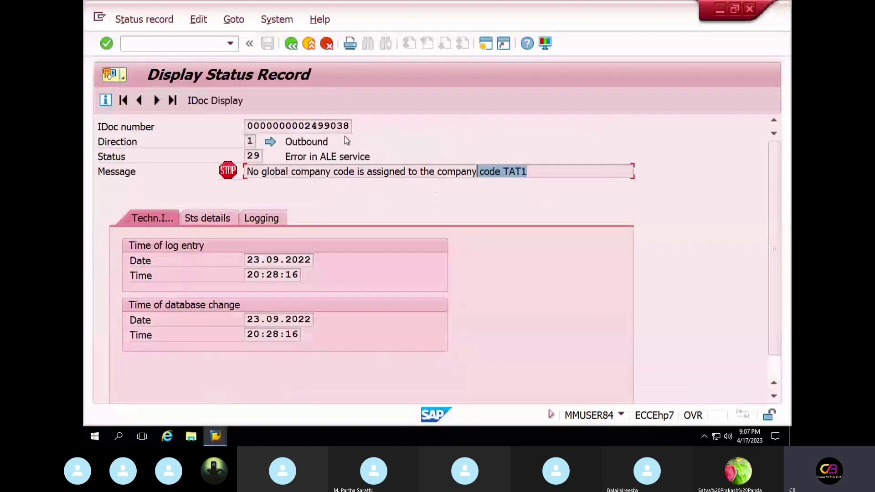
pyautogui.moveTo(352, 126); pyautogui.dragTo(226, 129)
pyautogui.hotkey('ctrl', 'c')
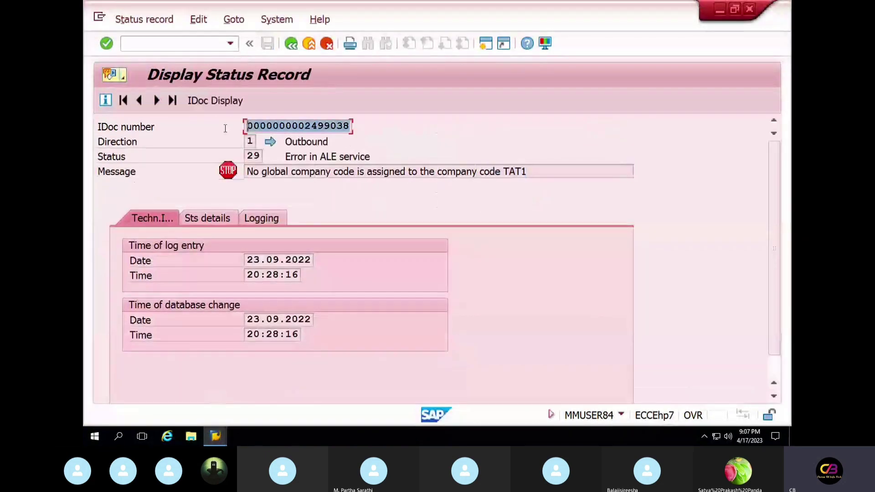
pyautogui.click(284, 178)
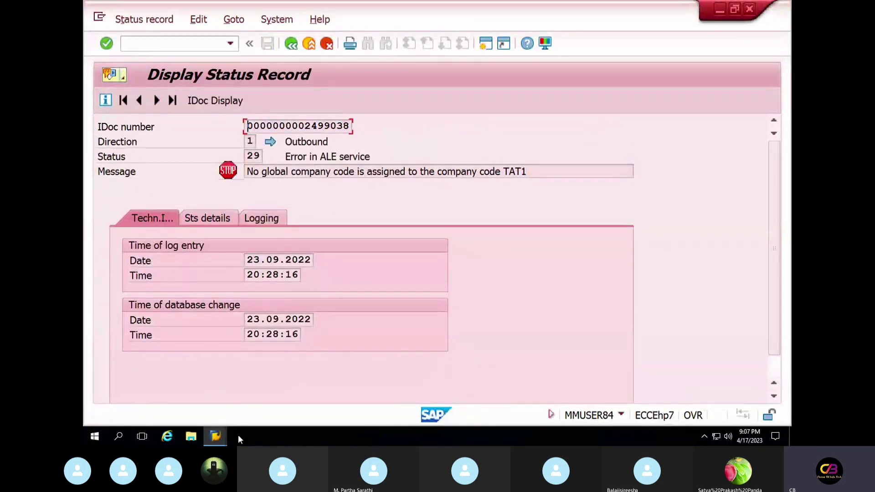
pyautogui.moveTo(218, 436)
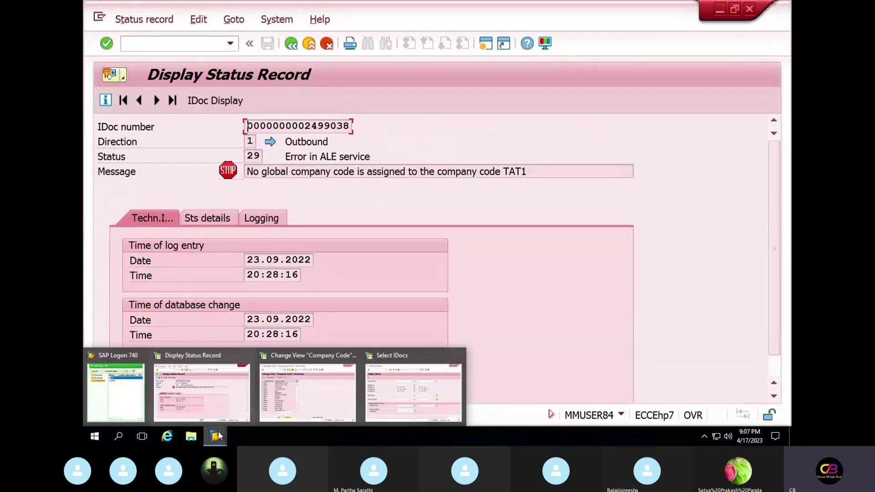
# Paste IDoc number 2499038 into BD87's IDoc Number field and run the search, which finds 0 IDocs.
pyautogui.click(413, 410)
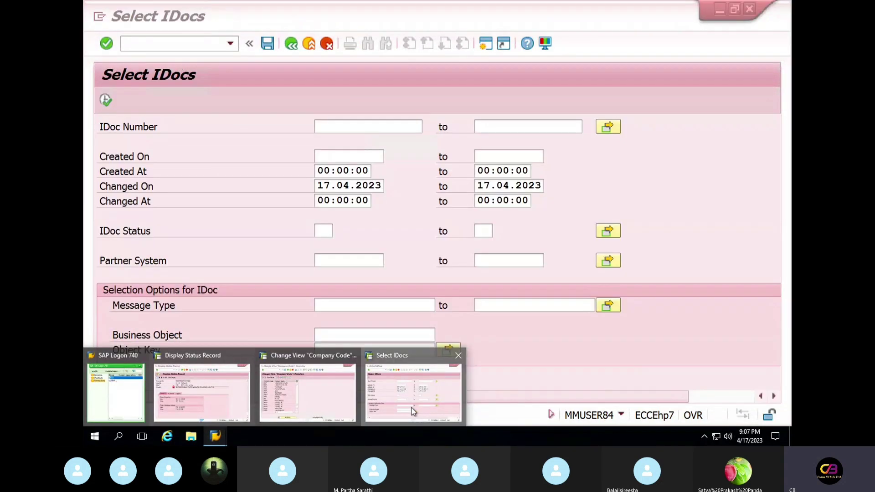
pyautogui.click(334, 129)
pyautogui.hotkey('ctrl', 'v')
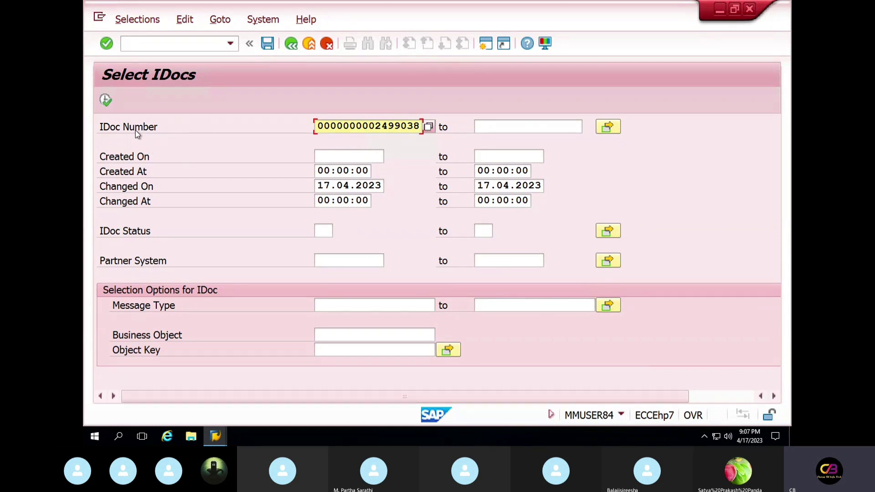
pyautogui.click(106, 100)
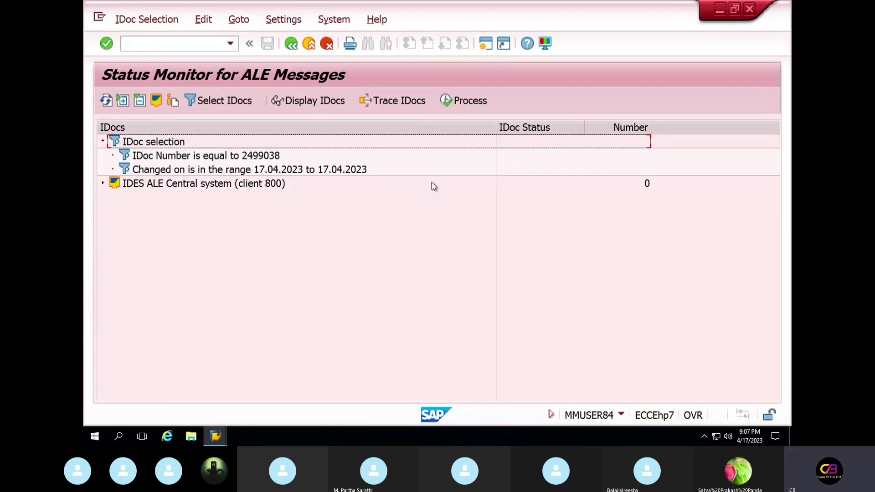
pyautogui.click(181, 184)
pyautogui.click(103, 184)
pyautogui.click(103, 184)
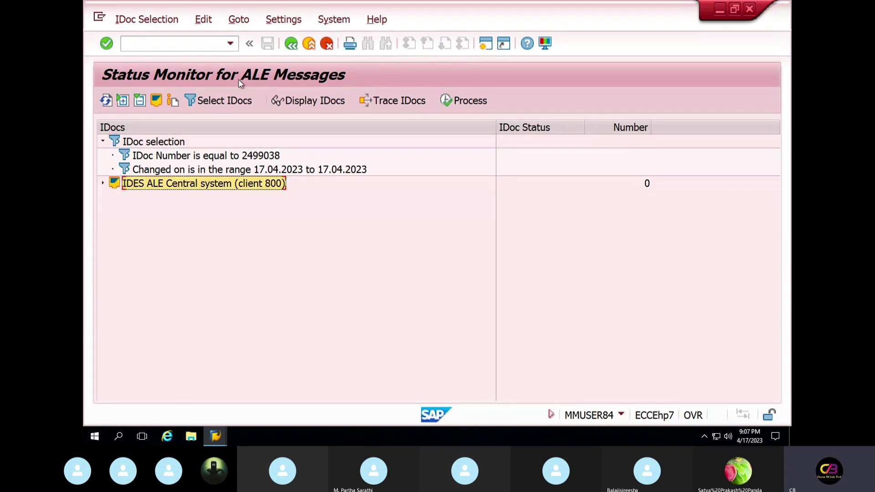
# Go back to the selection and clear both Changed On date fields.
pyautogui.click(219, 100)
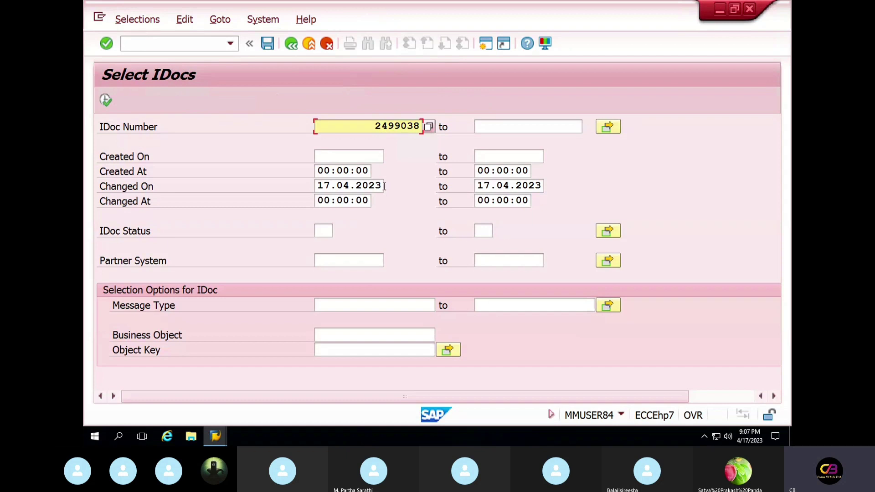
pyautogui.moveTo(382, 187); pyautogui.dragTo(291, 185)
pyautogui.press('Delete')
pyautogui.press('Tab')
pyautogui.press('Delete')
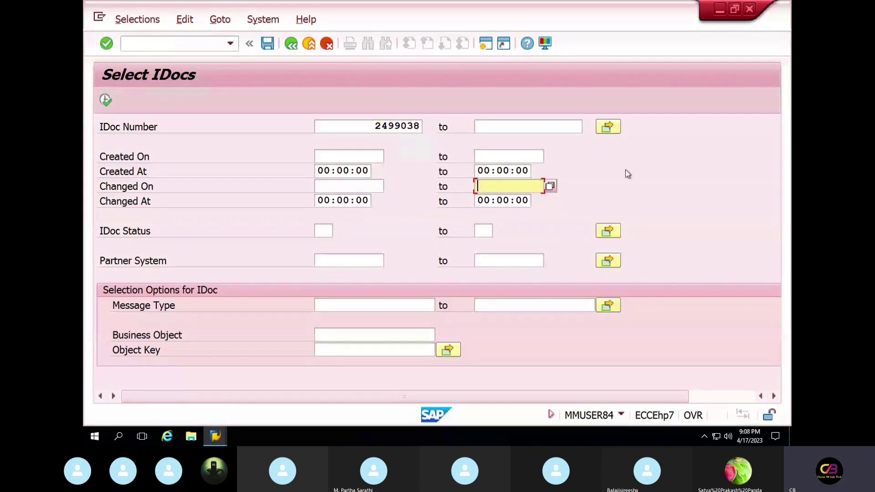
# Rerun the search without date limits and try processing the Error in ALE service group.
pyautogui.click(106, 99)
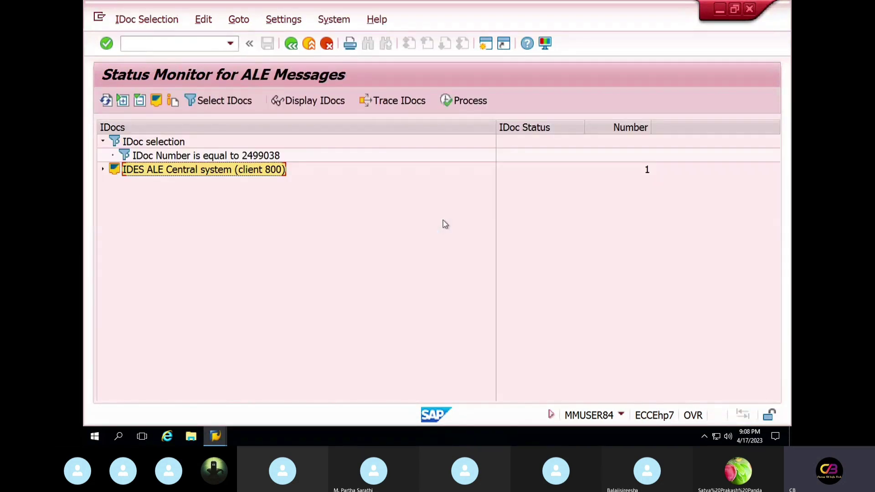
pyautogui.click(104, 169)
pyautogui.click(113, 183)
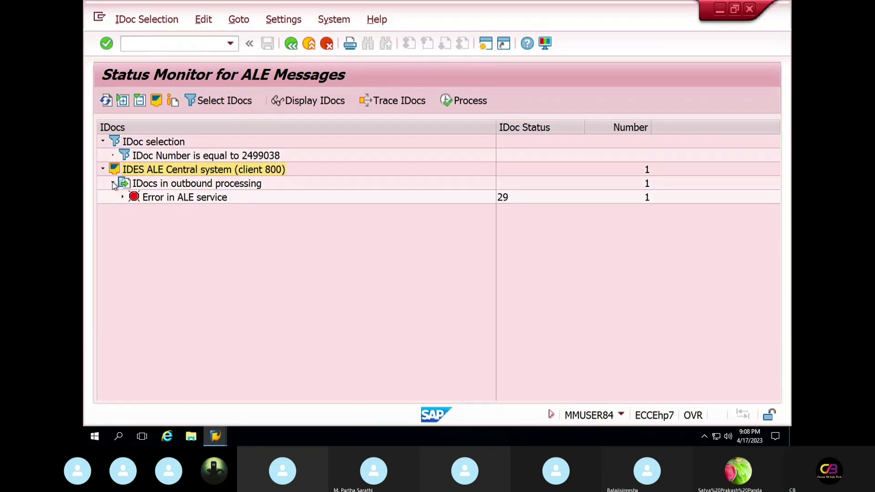
pyautogui.click(193, 199)
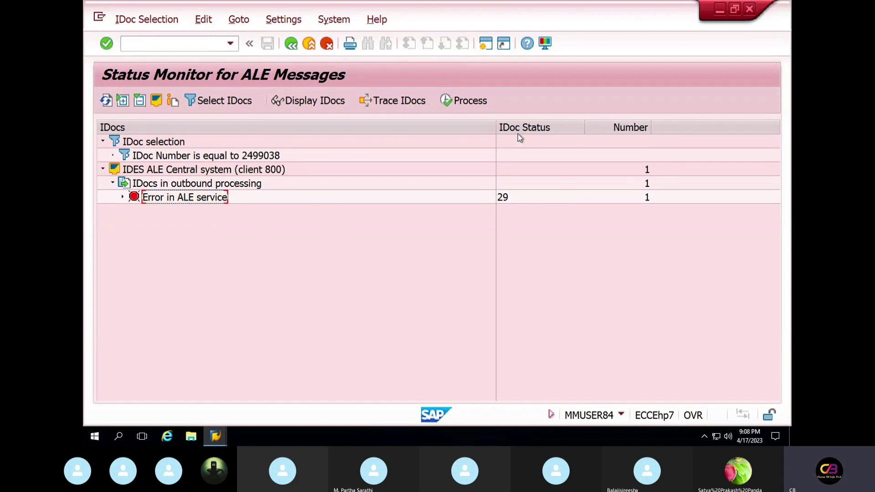
pyautogui.click(463, 101)
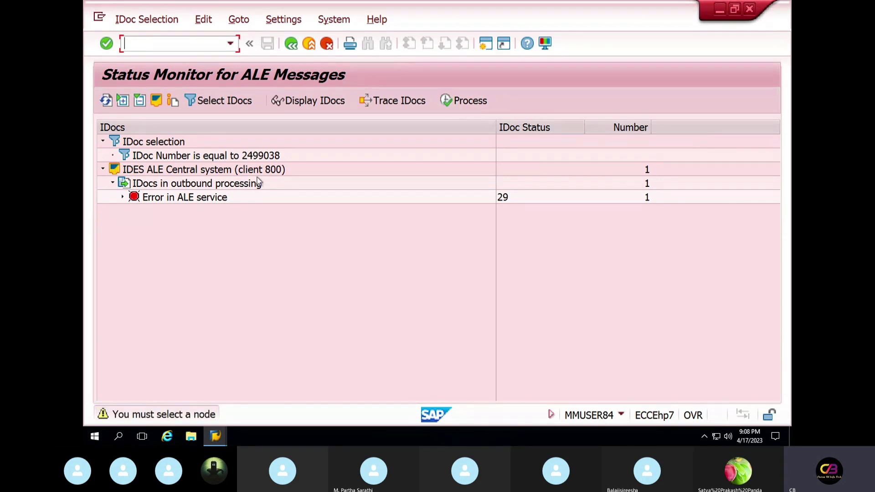
# Expand Error in ALE service > CREMAS, select the FC(326) entry and process it.
pyautogui.click(122, 197)
pyautogui.click(132, 211)
pyautogui.click(217, 225)
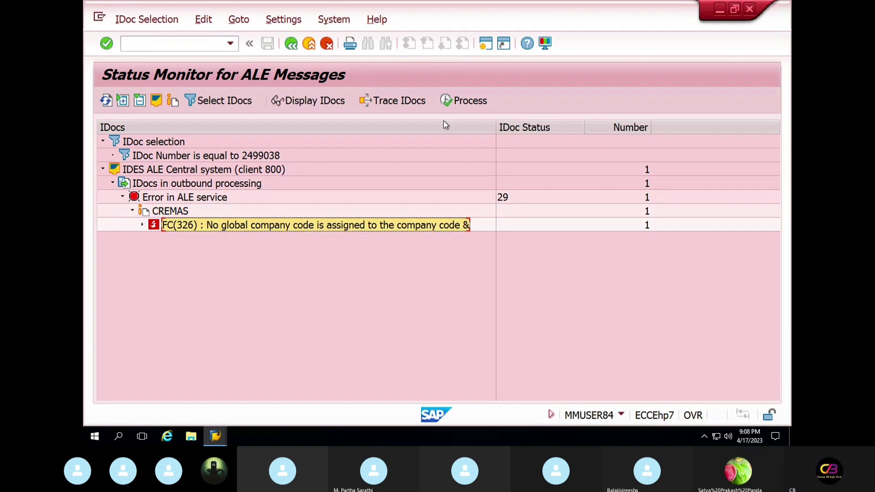
pyautogui.click(476, 107)
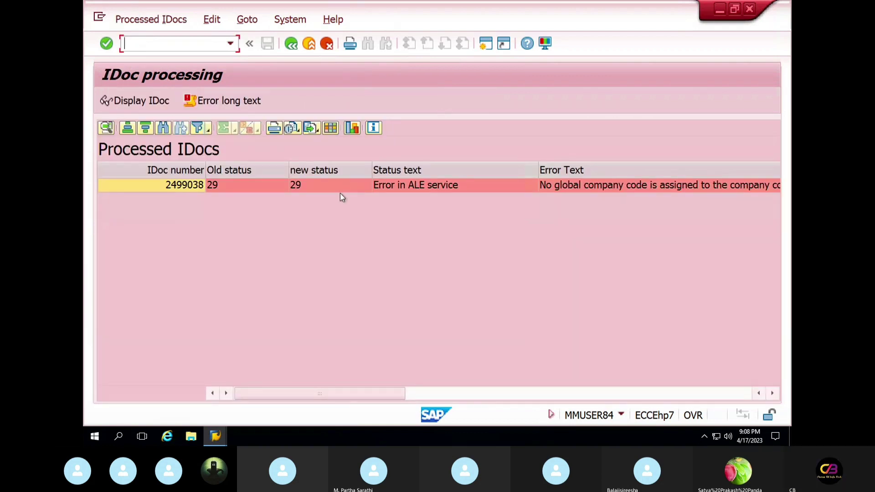
# Review IDoc 2499038's status 29 and view the error's long text.
pyautogui.click(422, 189)
pyautogui.click(592, 190)
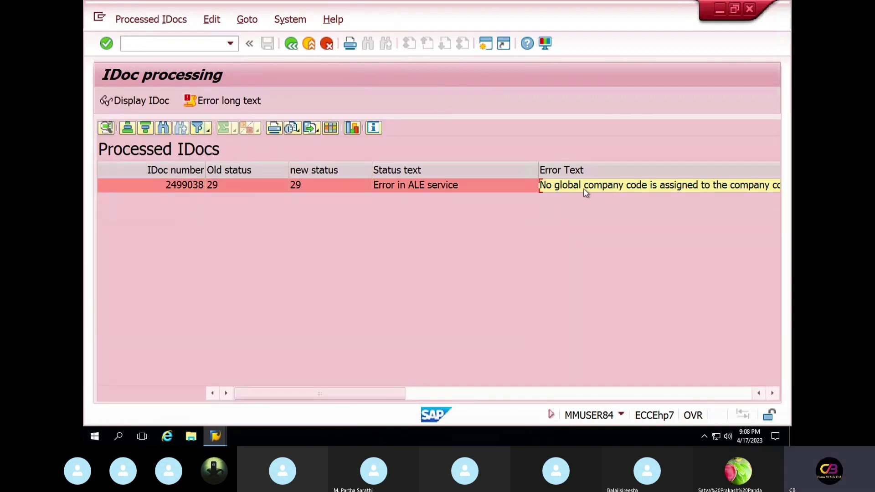
pyautogui.click(303, 184)
pyautogui.click(235, 101)
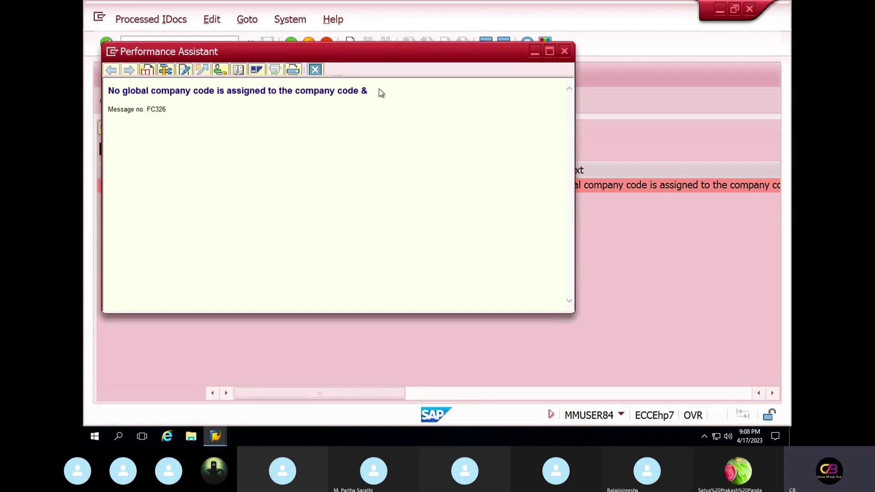
pyautogui.moveTo(380, 93); pyautogui.dragTo(117, 96)
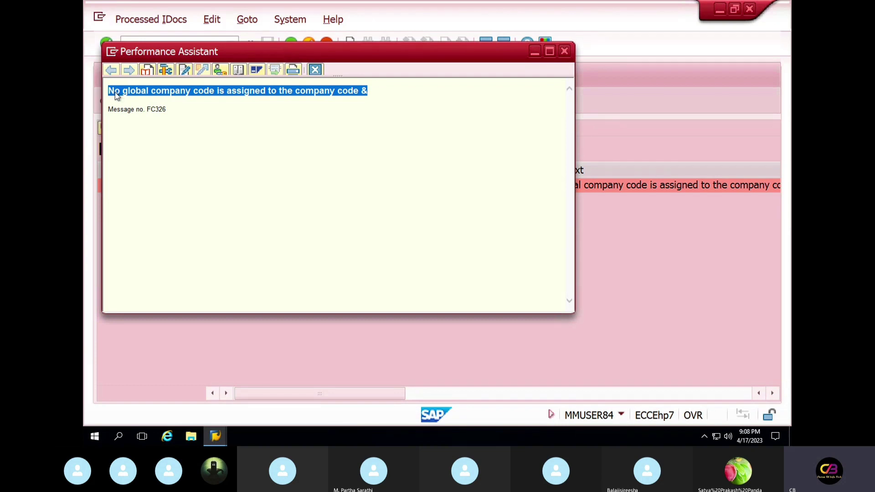
pyautogui.click(315, 70)
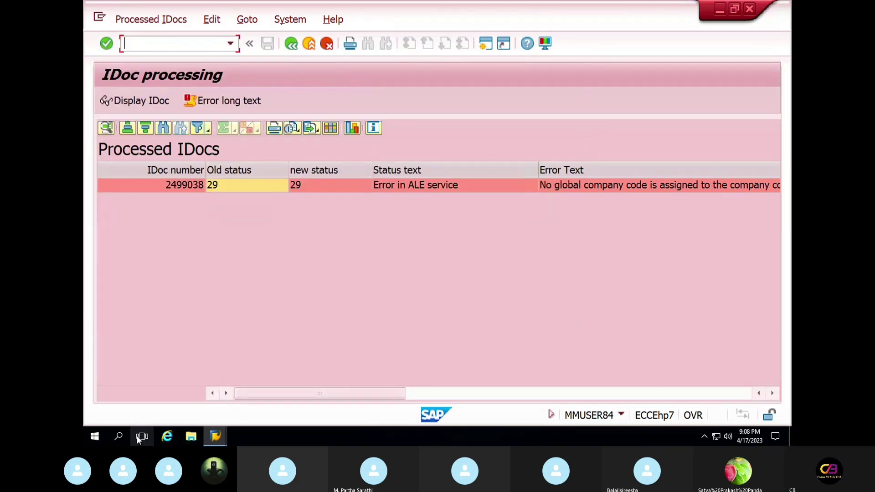
# Read the full 'no global company code for TAT1' error and open message FC326's long text.
pyautogui.click(587, 191)
pyautogui.press('super+h')
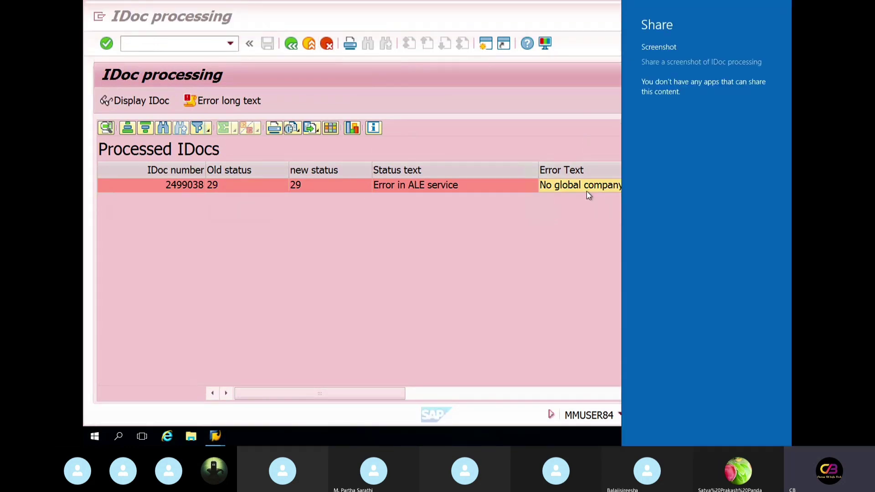
pyautogui.click(558, 187)
pyautogui.click(565, 187)
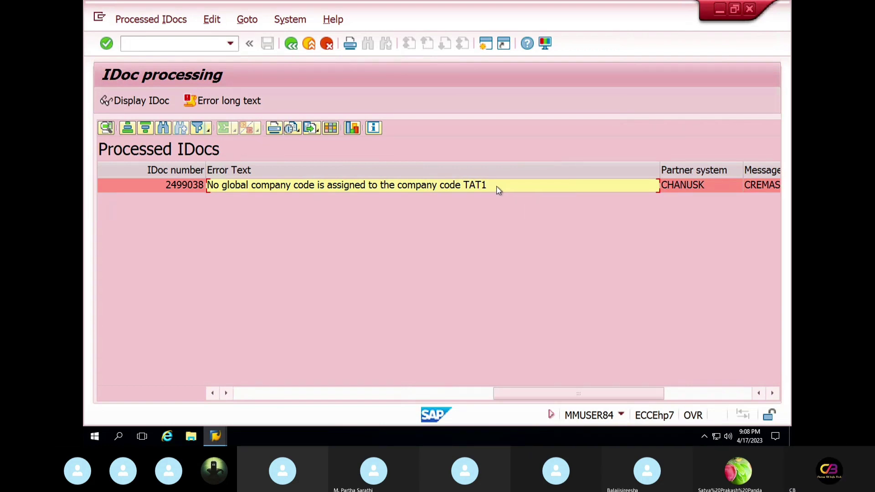
pyautogui.doubleClick(440, 191)
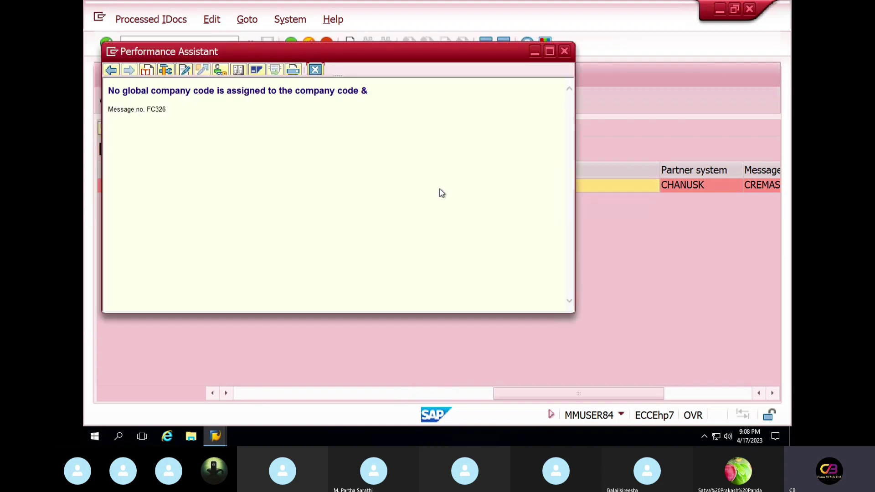
pyautogui.moveTo(297, 97); pyautogui.dragTo(269, 110)
pyautogui.moveTo(109, 93); pyautogui.dragTo(191, 115)
pyautogui.click(118, 437)
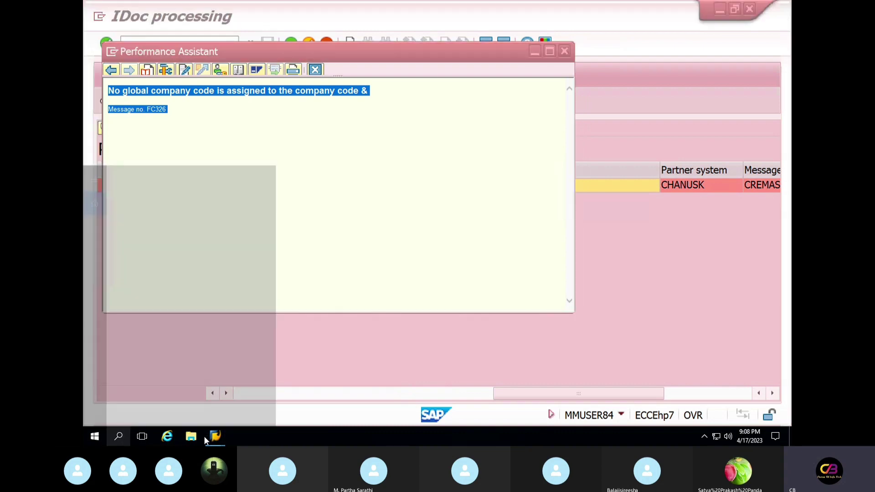
# Switch to the company code window and open the ALE configuration guide with /nsale.
pyautogui.write('c')
pyautogui.click(225, 431)
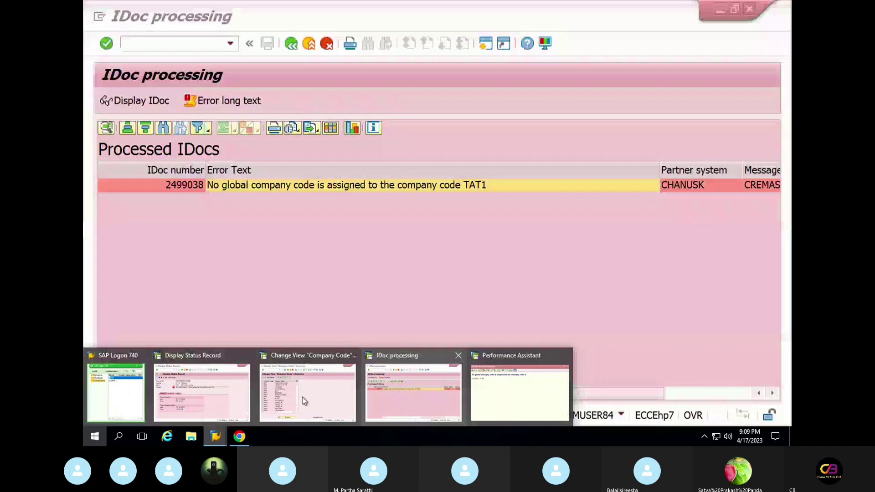
pyautogui.click(305, 401)
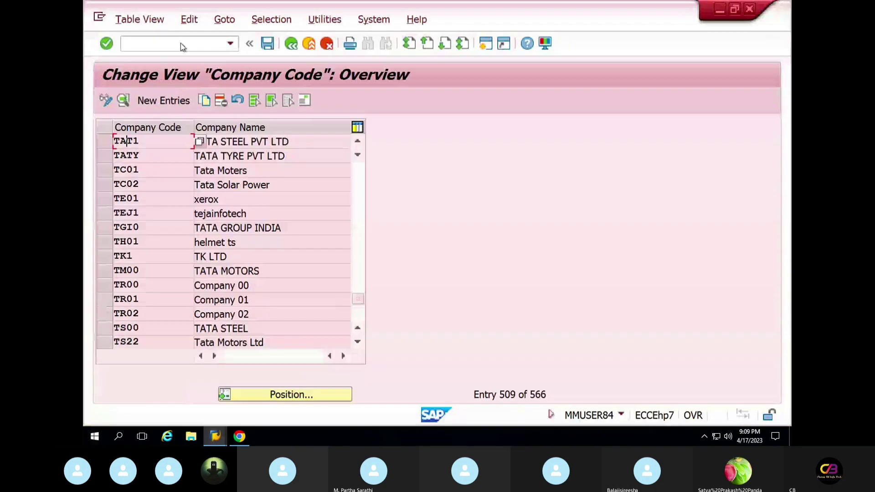
pyautogui.click(179, 44)
pyautogui.write('/nsale')
pyautogui.press('Return')
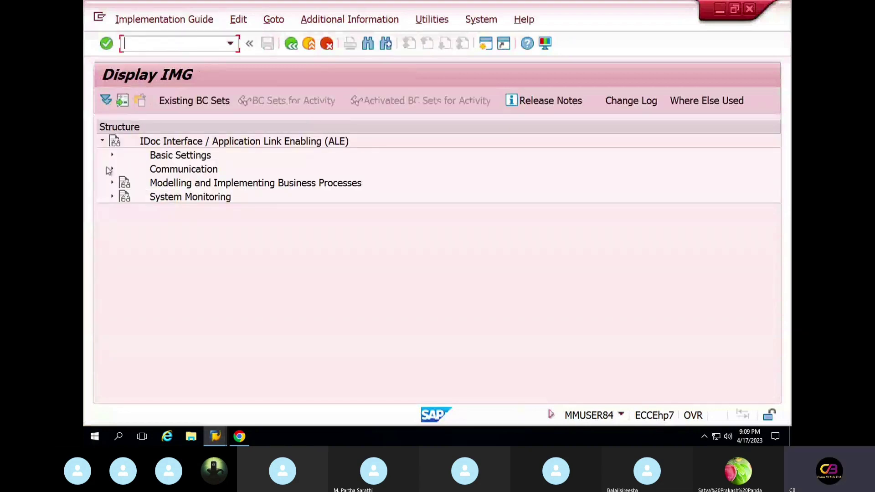
# Expand Basic Settings and open IDoc Administration's Global Parameters.
pyautogui.click(112, 155)
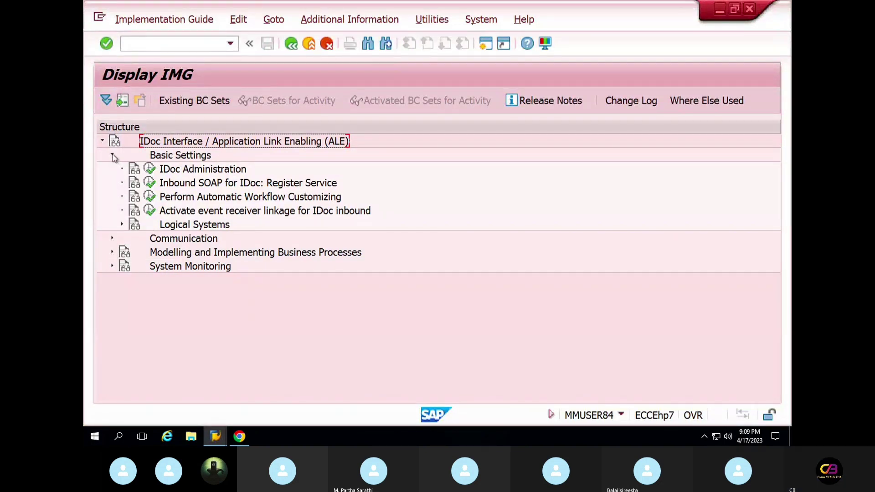
pyautogui.click(113, 155)
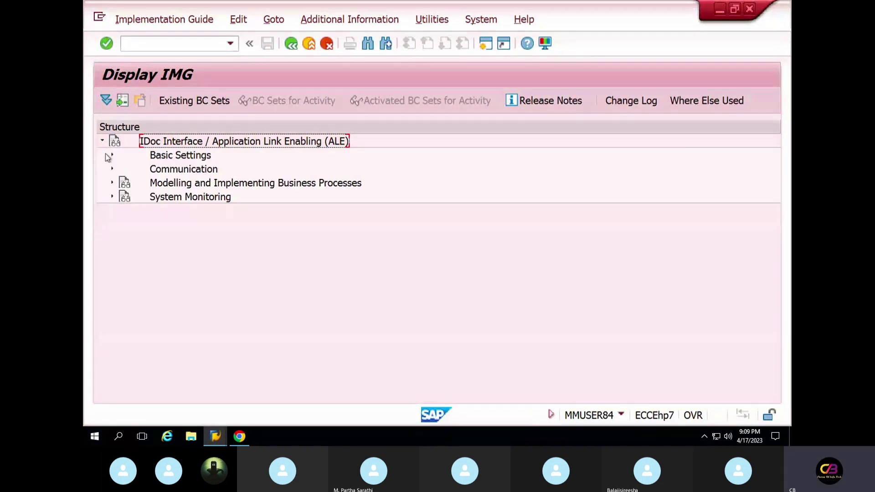
pyautogui.click(113, 155)
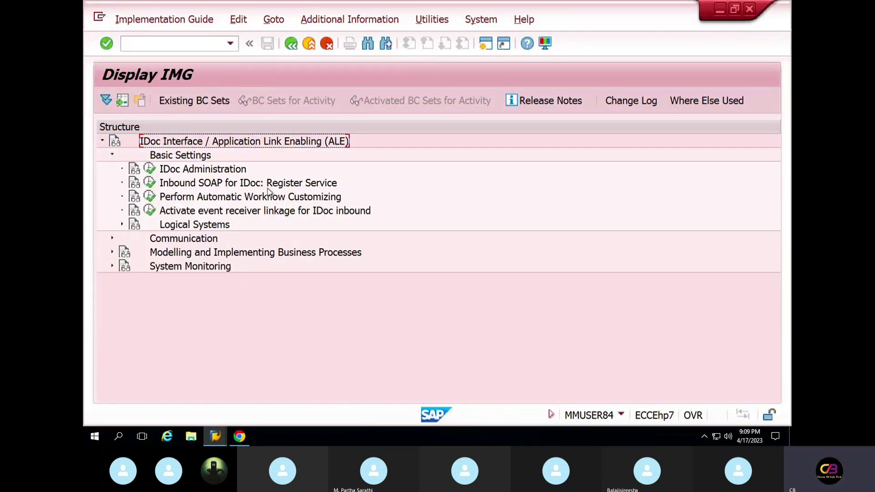
pyautogui.click(150, 169)
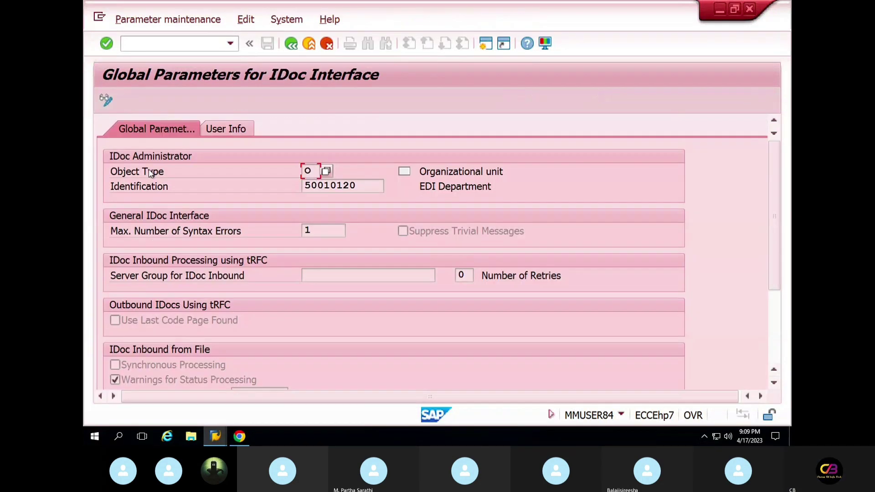
# Expand Logical Systems, run Assign Logical System to Client to view the 8 clients, and return.
pyautogui.click(290, 44)
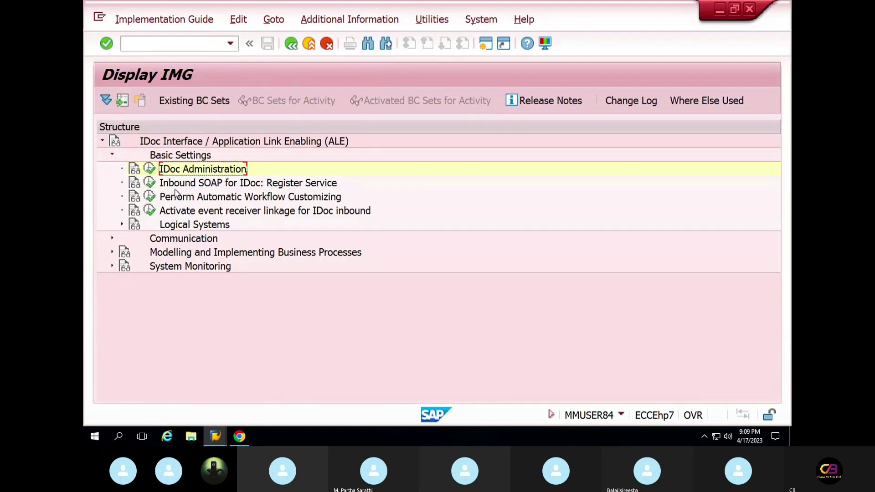
pyautogui.click(121, 225)
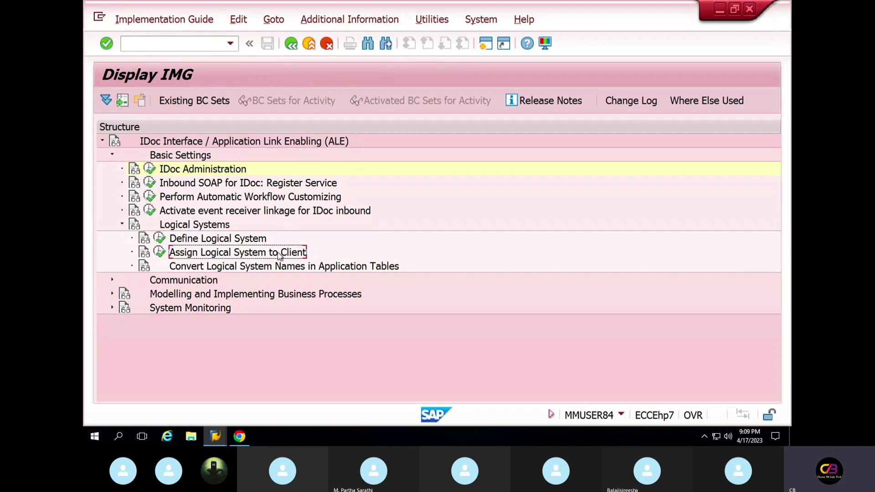
pyautogui.click(160, 253)
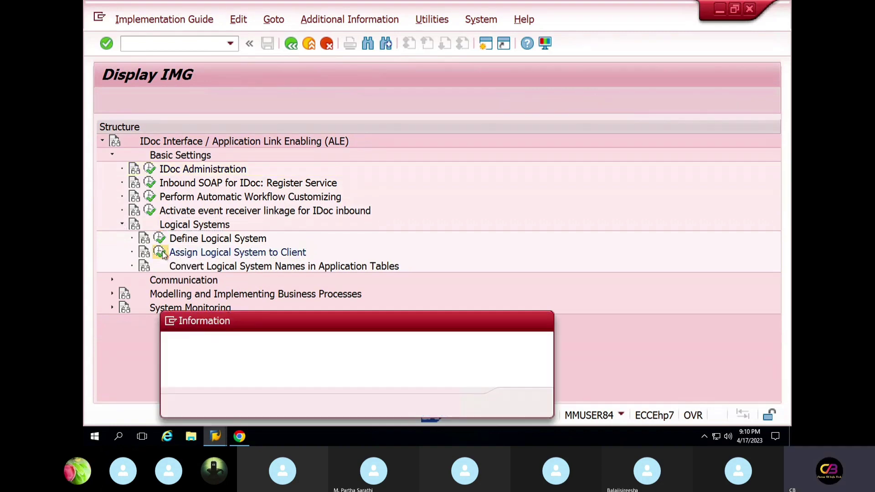
pyautogui.click(521, 402)
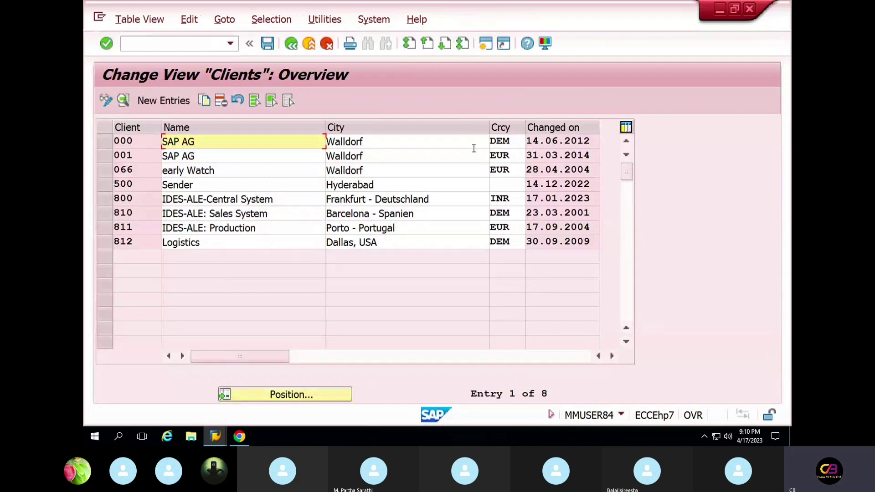
pyautogui.click(291, 44)
pyautogui.click(207, 267)
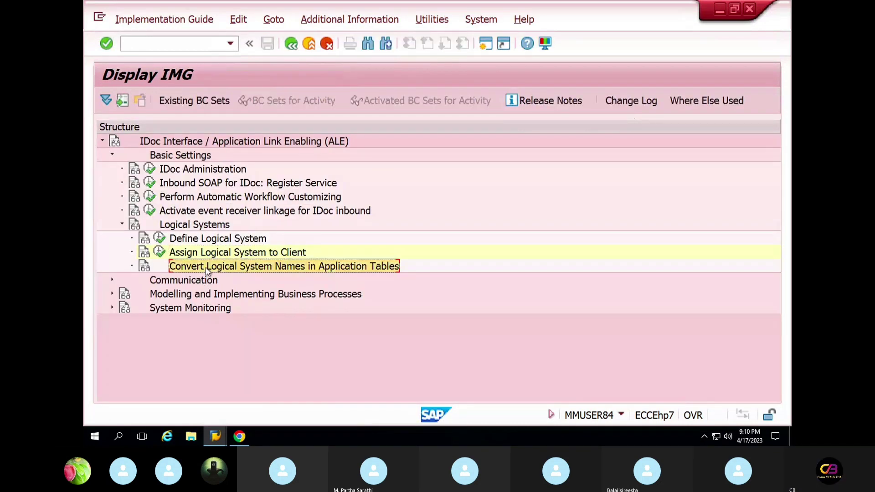
pyautogui.moveTo(236, 442)
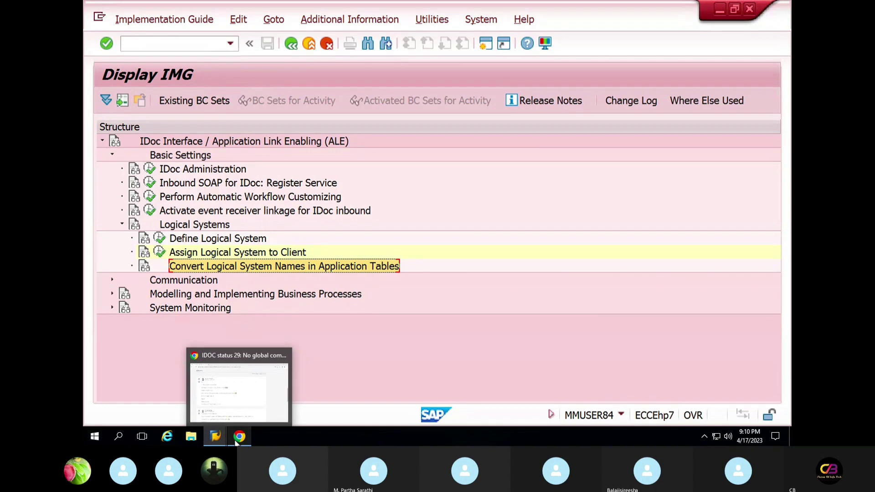
# Highlight the answer's IMG path ending in Modelling and Implementing Business Processes --> Global Organizational Units.
pyautogui.click(111, 307)
pyautogui.click(240, 436)
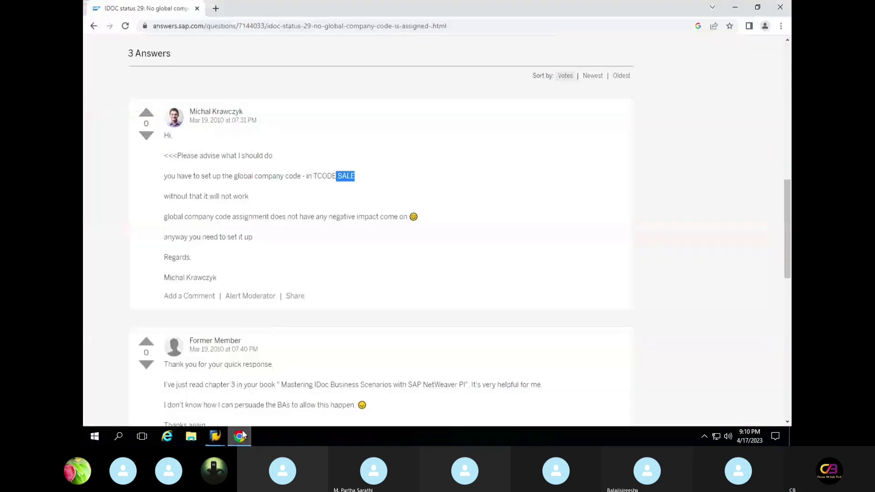
pyautogui.scroll(-7, 286, 319)
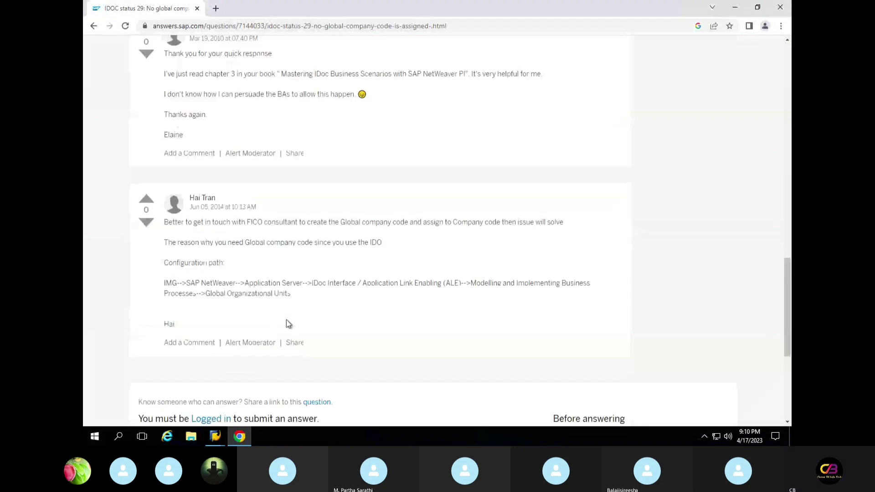
pyautogui.moveTo(291, 294); pyautogui.dragTo(281, 293)
pyautogui.click(210, 288)
pyautogui.moveTo(470, 283); pyautogui.dragTo(592, 299)
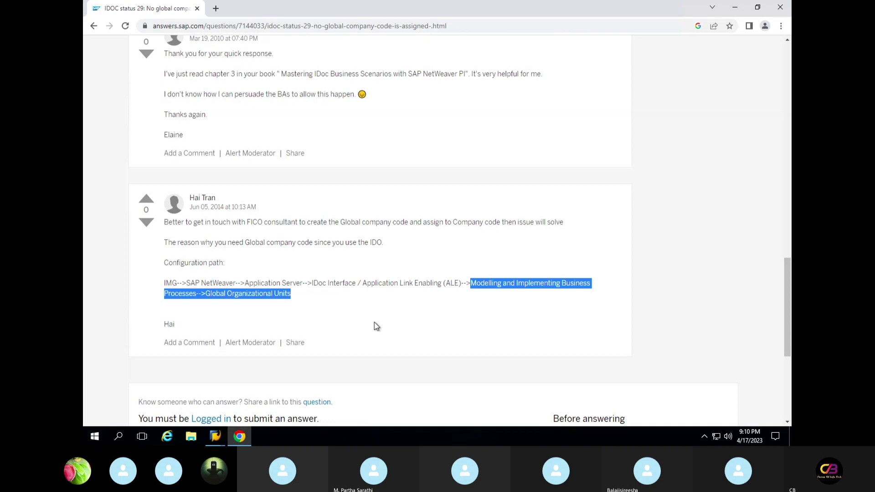
pyautogui.press('super+Tab')
pyautogui.press('super+Tab')
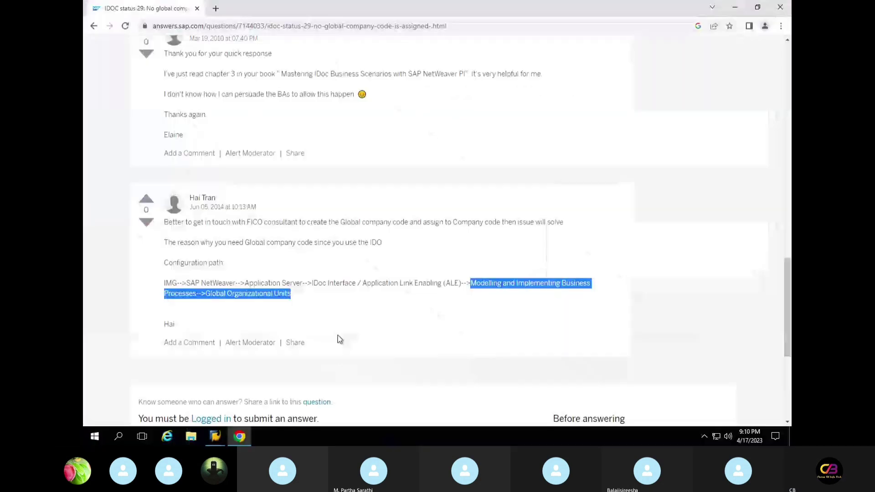
pyautogui.moveTo(219, 436)
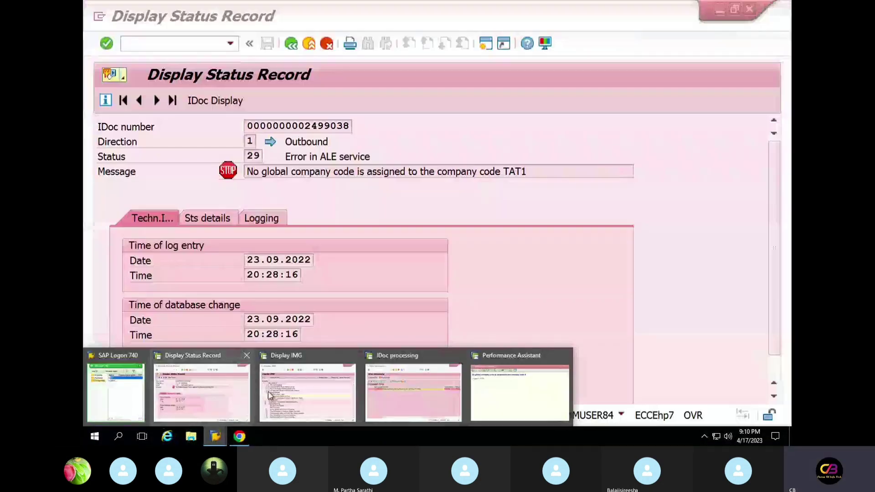
pyautogui.moveTo(316, 396)
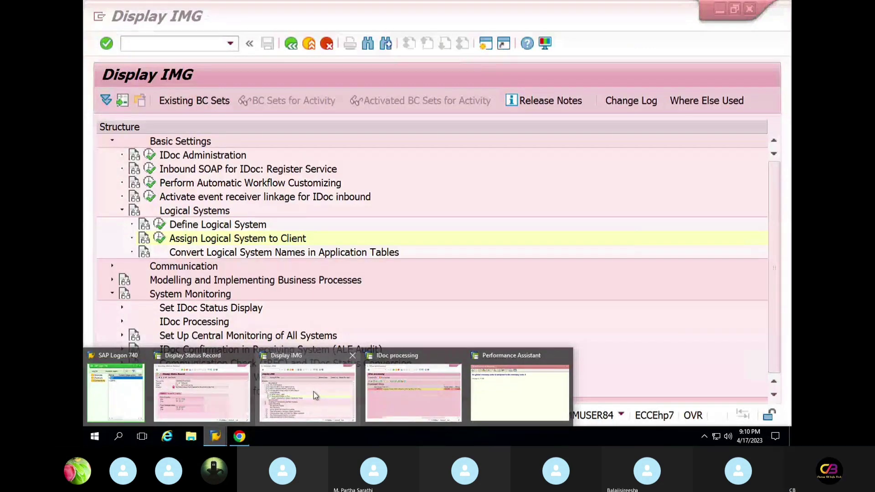
# Leave the ALE guide for the main menu and open the implementation guide with SPRO.
pyautogui.click(314, 394)
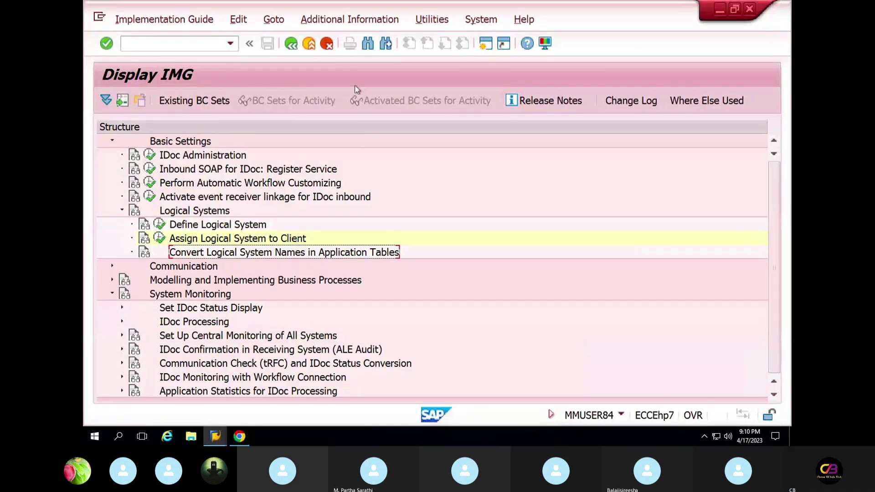
pyautogui.click(292, 44)
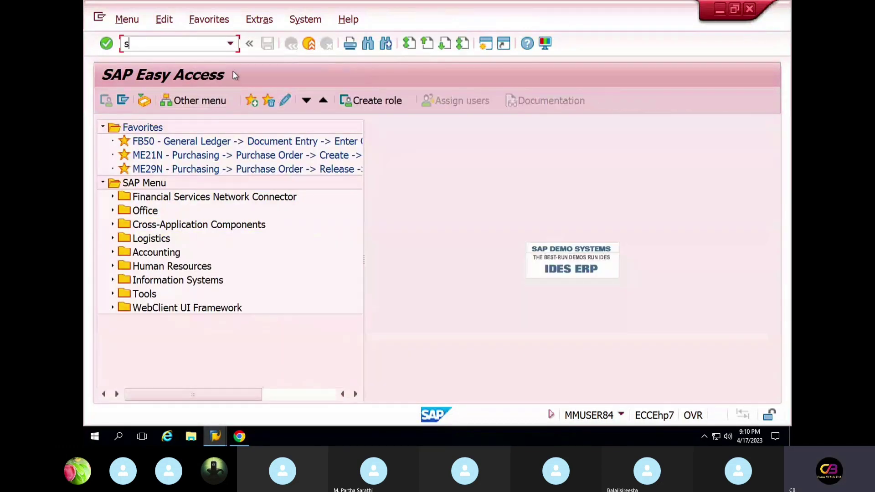
pyautogui.write('spro')
pyautogui.press('Return')
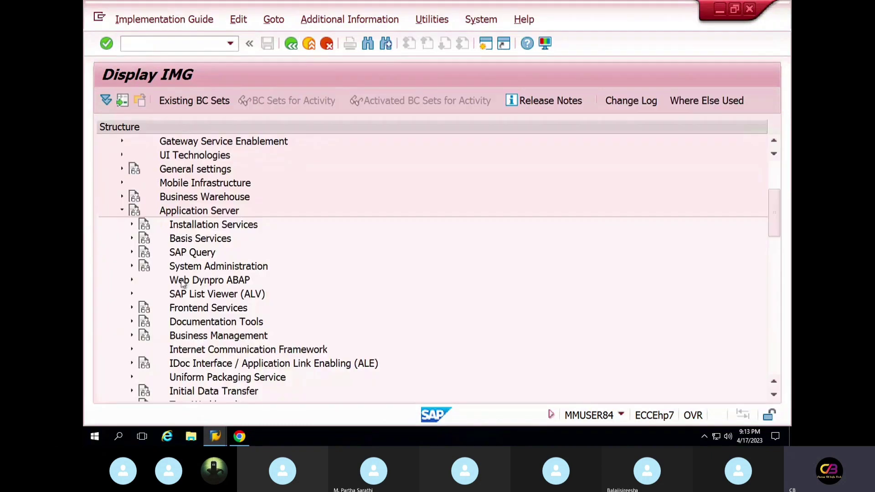
pyautogui.scroll(-2, 231, 287)
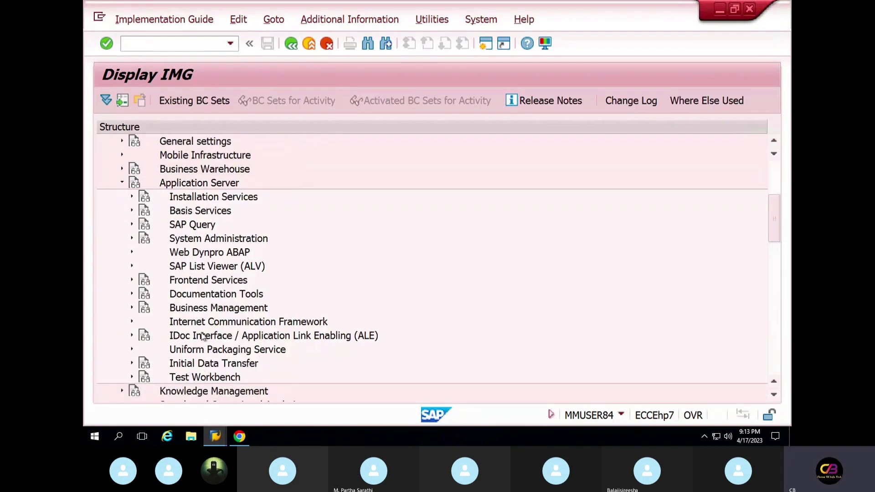
pyautogui.click(207, 311)
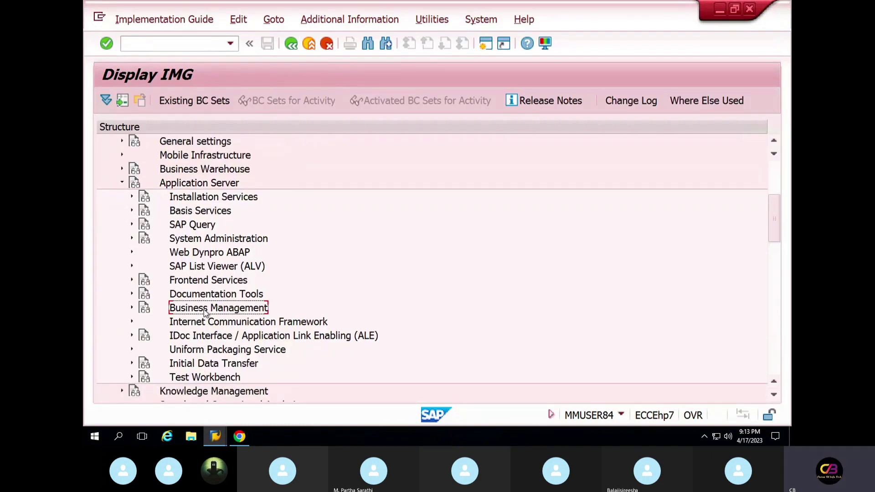
# Expand IDoc Interface/ALE > Modelling and Implementing Business Processes > Global Organizational Units to Cross-System Company Codes.
pyautogui.click(131, 336)
pyautogui.scroll(-3, 332, 322)
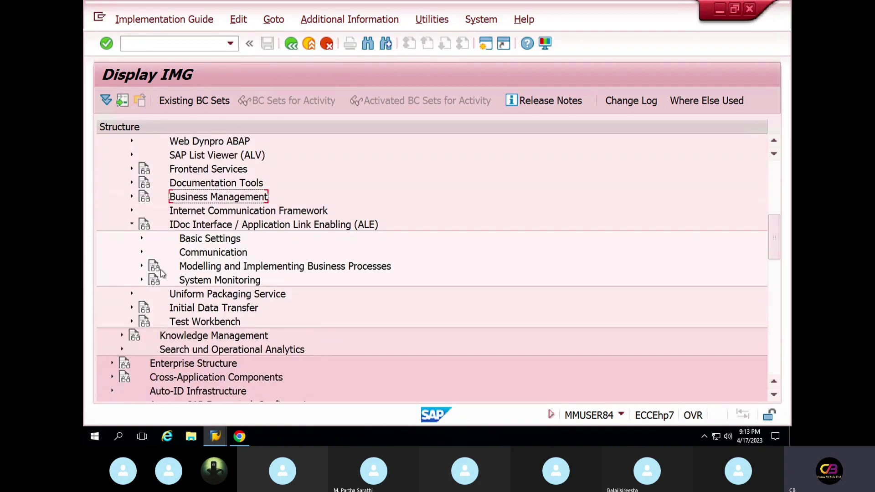
pyautogui.click(141, 266)
pyautogui.scroll(-1, 222, 309)
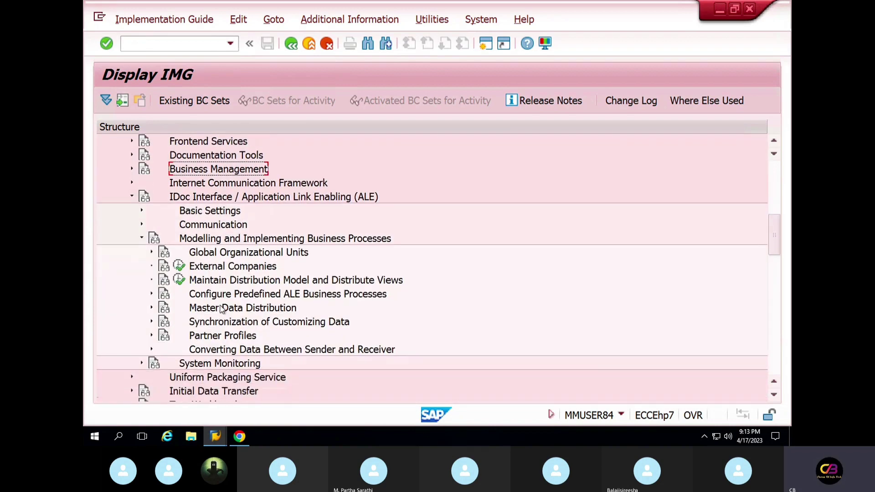
pyautogui.click(151, 252)
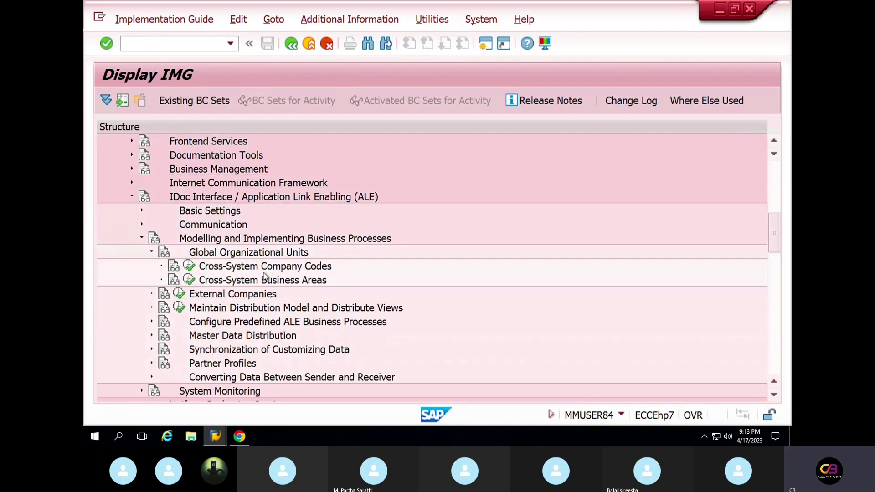
pyautogui.click(189, 279)
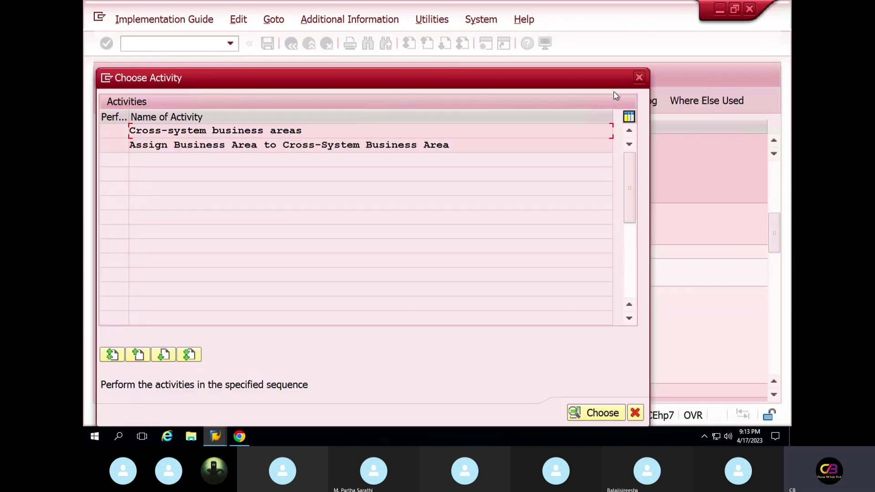
pyautogui.click(640, 78)
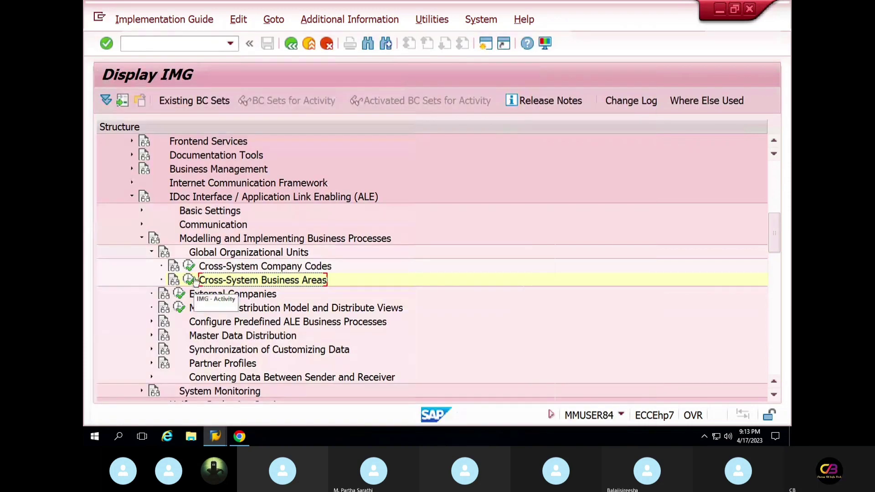
pyautogui.click(190, 266)
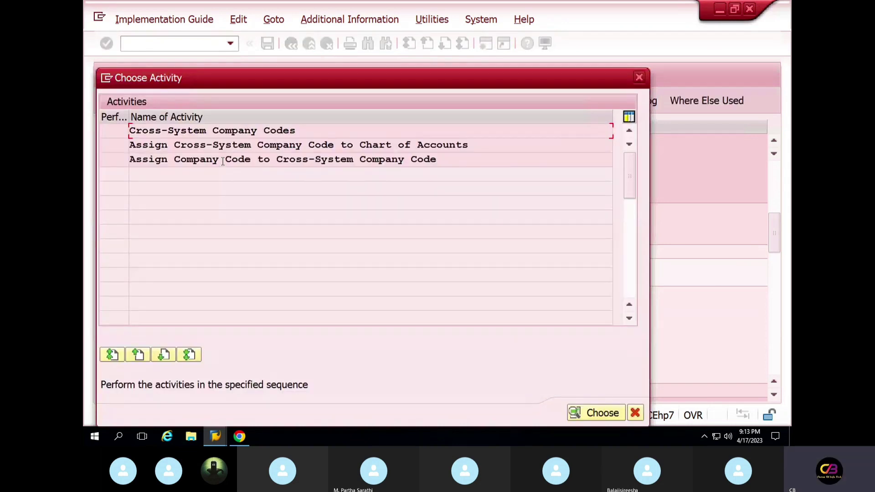
# Position on TAT1 in the cross-system assignment table, enter global company code TAT1, and save under a customizing request.
pyautogui.doubleClick(223, 159)
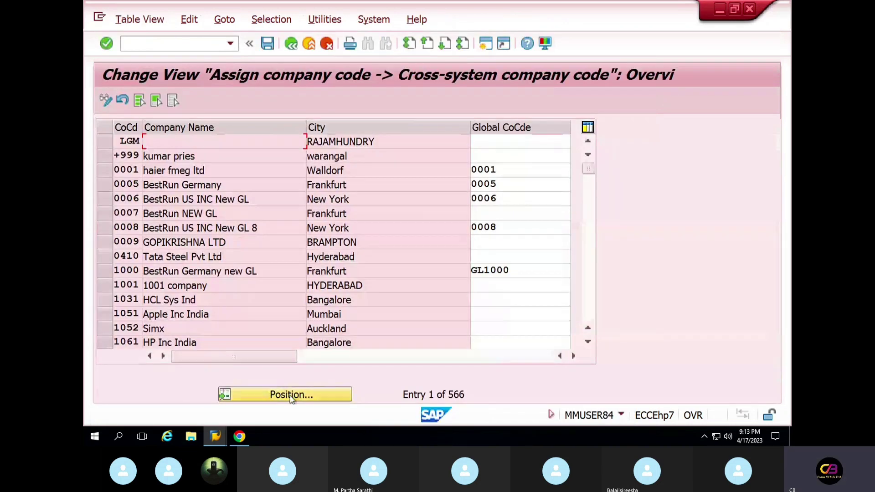
pyautogui.click(289, 394)
pyautogui.write('TAT1')
pyautogui.press('Return')
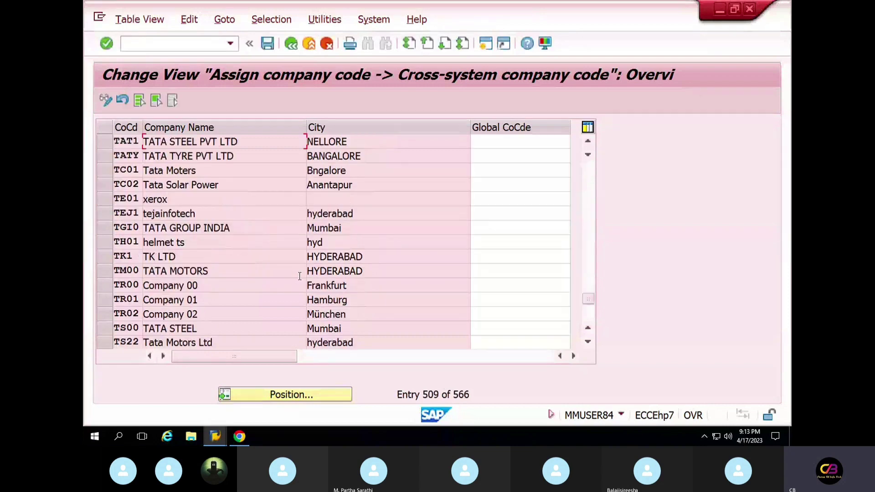
pyautogui.click(505, 141)
pyautogui.write('TATA')
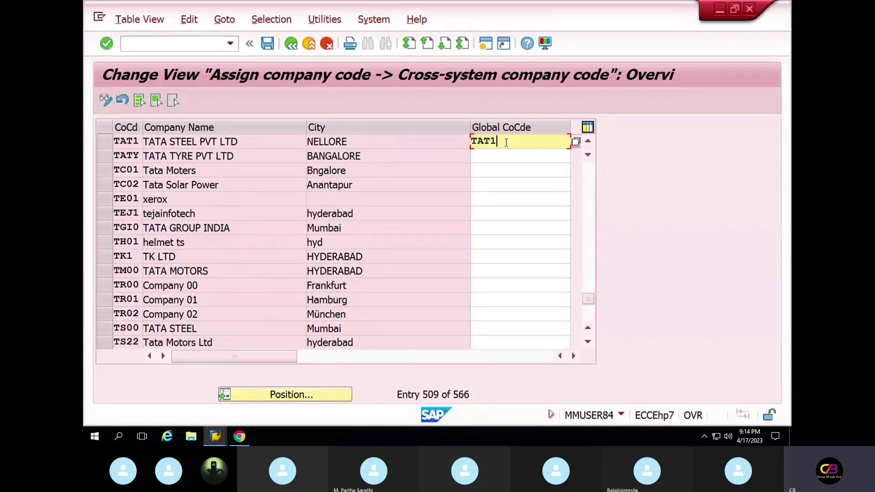
pyautogui.click(267, 44)
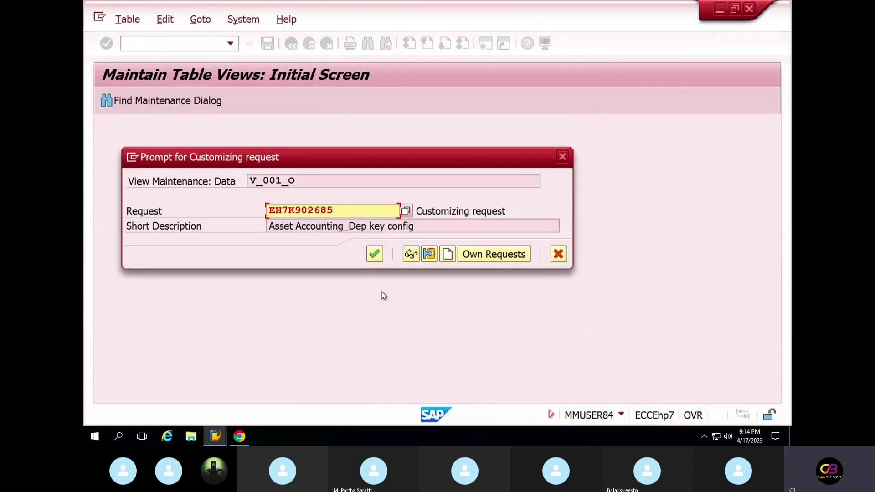
pyautogui.click(372, 254)
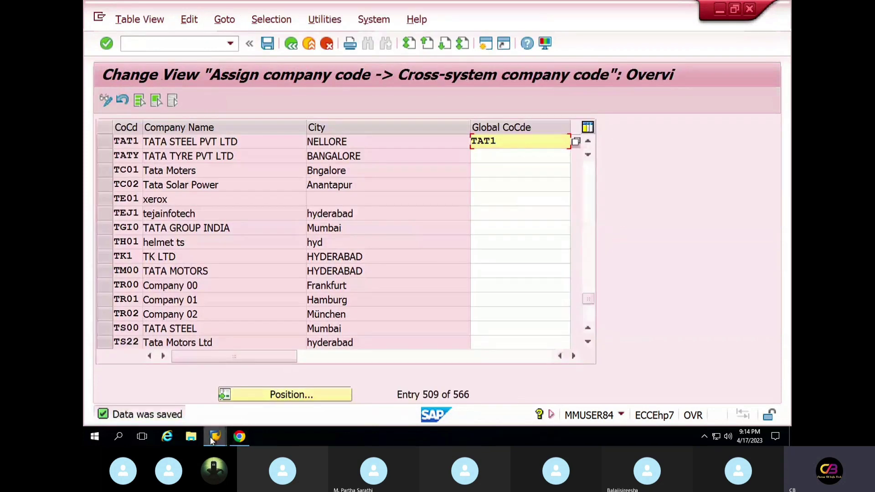
# Switch to the IDoc processing window and return to the IDoc selection criteria.
pyautogui.click(216, 436)
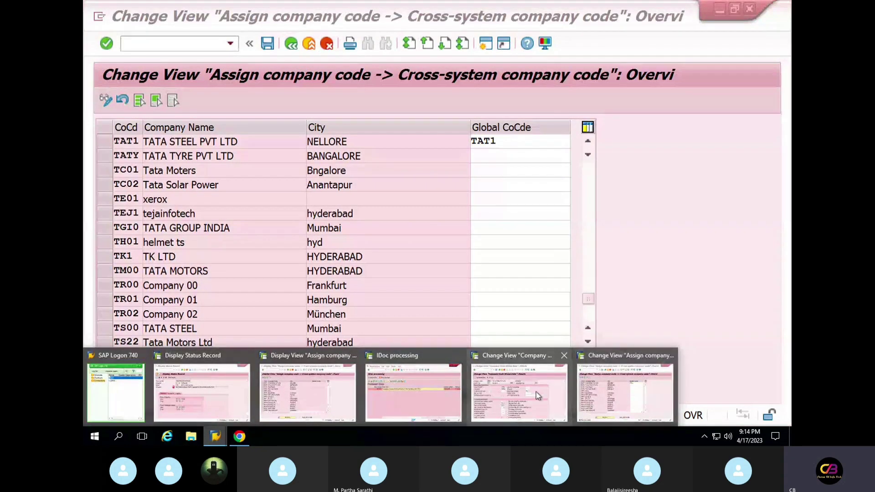
pyautogui.click(435, 393)
pyautogui.click(291, 43)
pyautogui.click(290, 44)
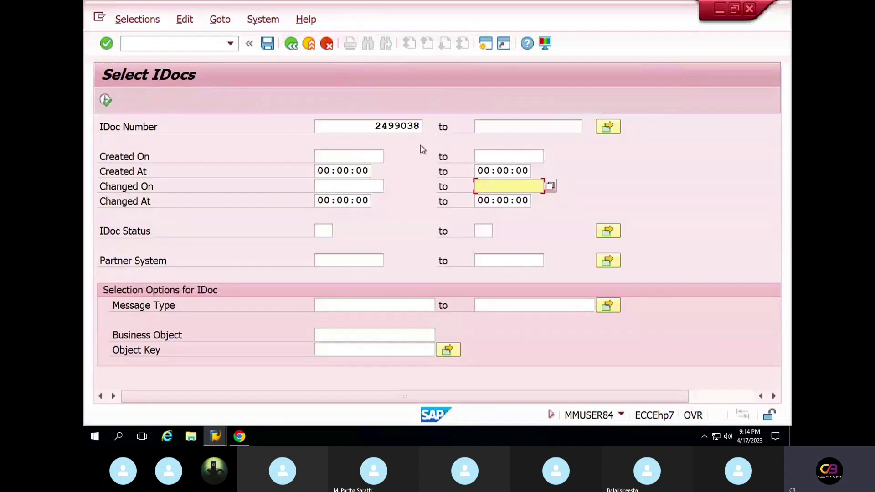
# Select IDoc 2499038 and reprocess it, entering the logon password when prompted.
pyautogui.doubleClick(374, 126)
pyautogui.click(106, 102)
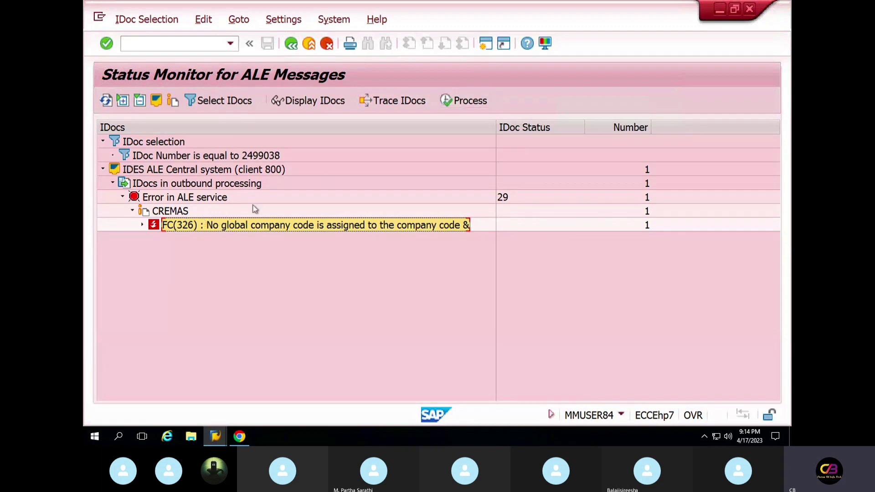
pyautogui.click(464, 100)
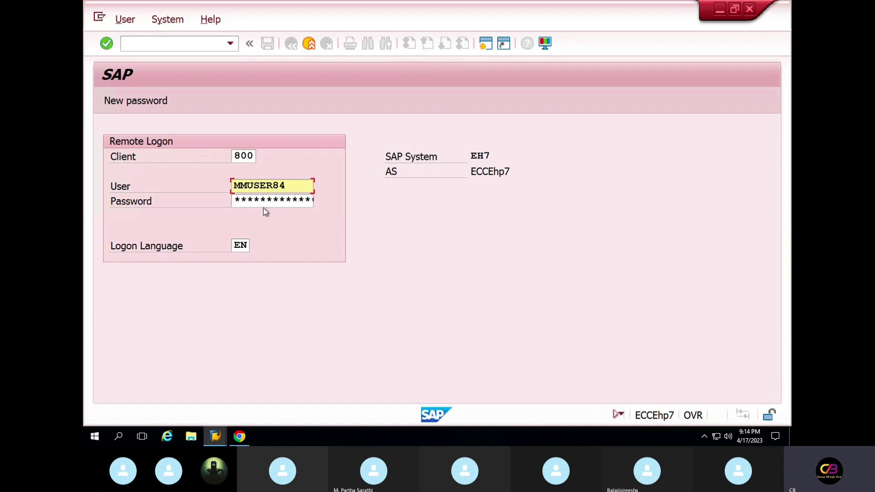
pyautogui.click(261, 201)
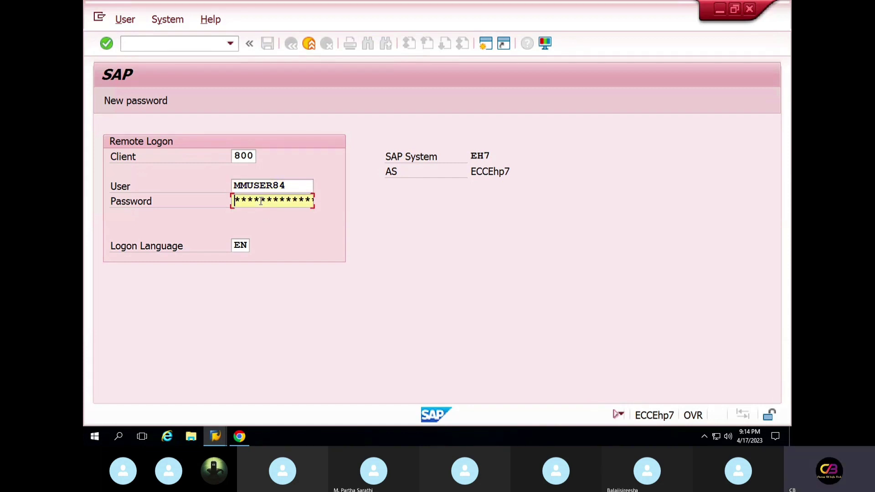
pyautogui.write('***')
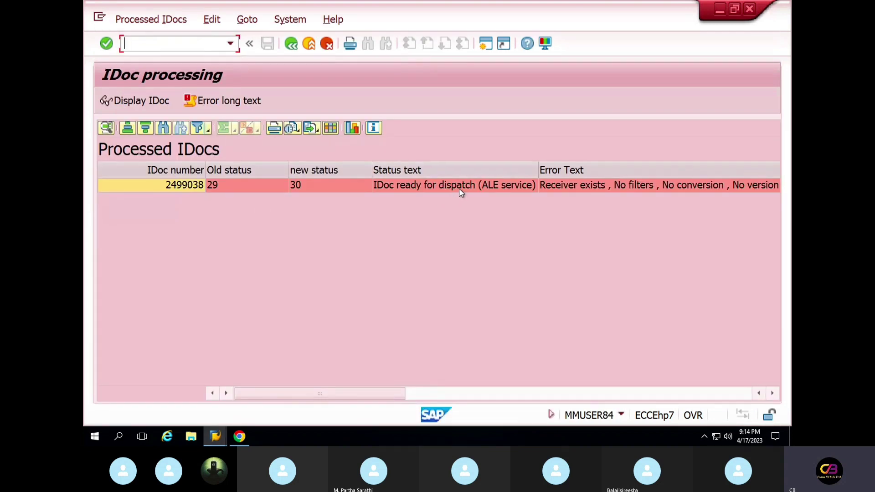
# Review the resulting status text for IDoc 2499038, then return to the status monitor.
pyautogui.click(460, 193)
pyautogui.moveTo(394, 394); pyautogui.dragTo(449, 398)
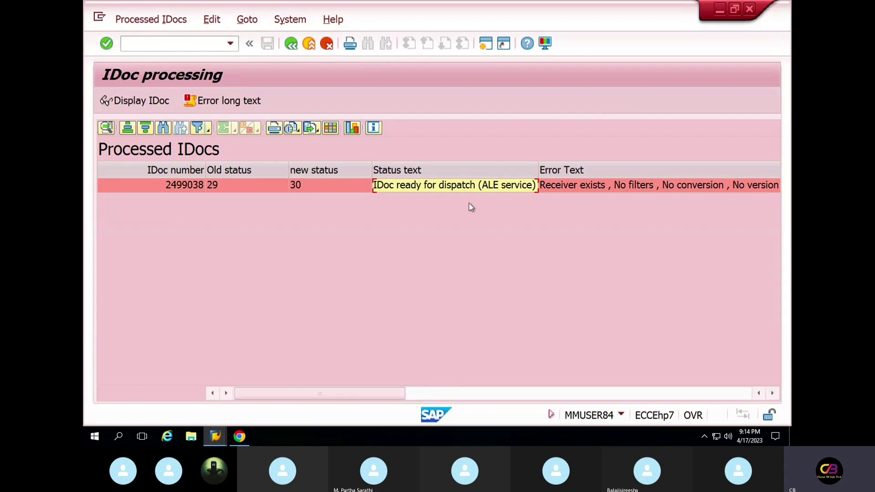
pyautogui.click(604, 191)
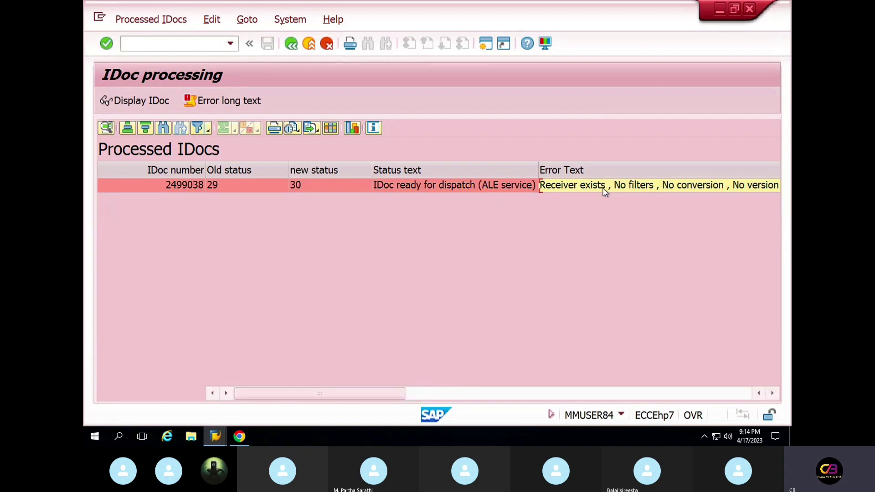
pyautogui.click(428, 188)
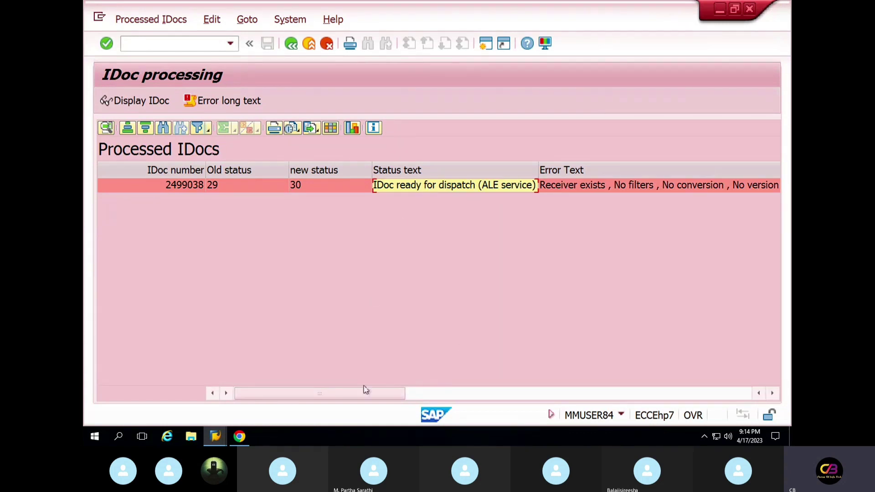
pyautogui.click(551, 192)
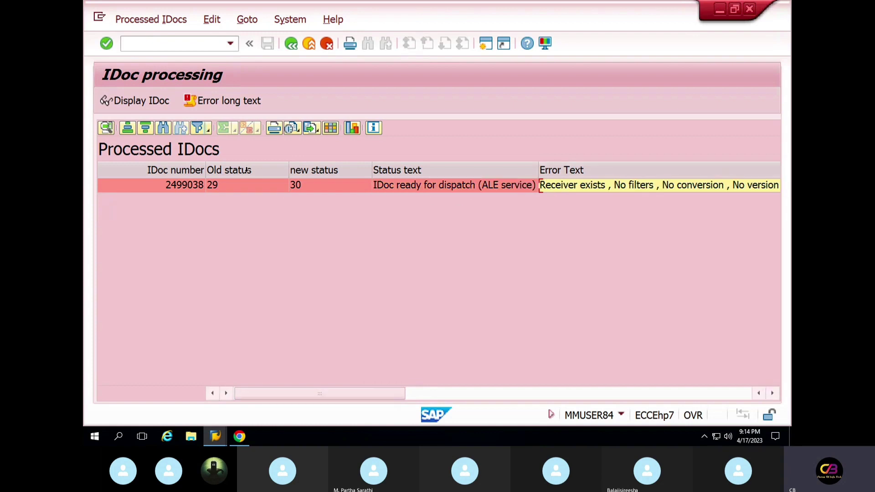
pyautogui.click(290, 43)
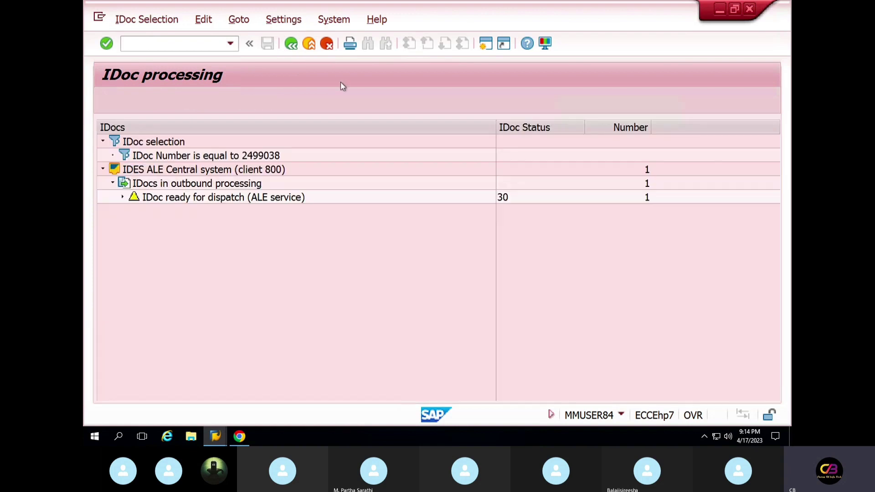
# Process the status 30 IDoc and confirm it reaches 03, Data passed to port OK.
pyautogui.click(156, 197)
pyautogui.click(457, 102)
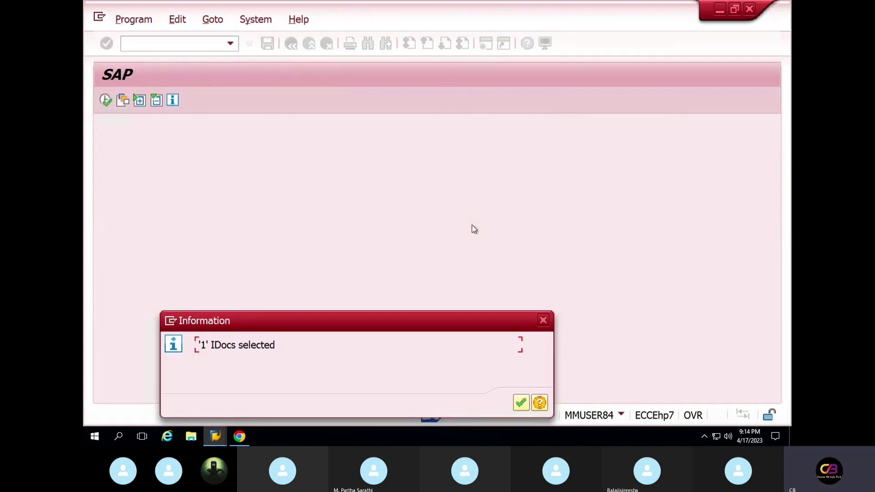
pyautogui.click(521, 402)
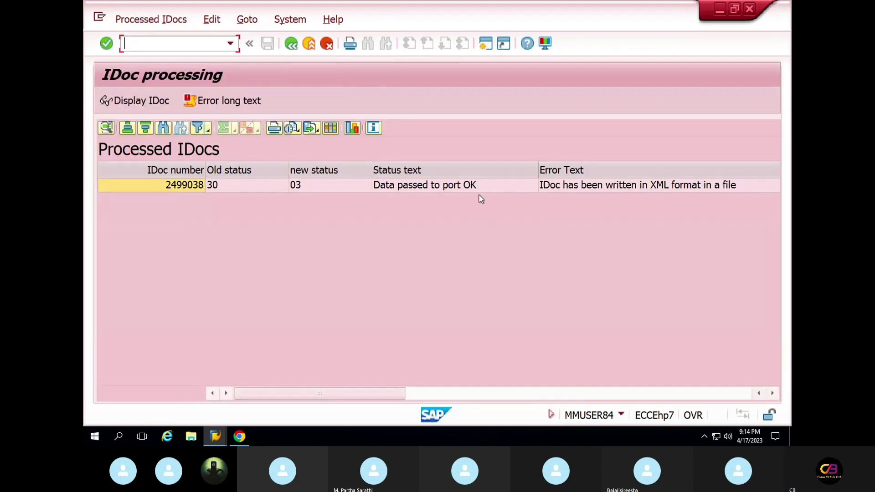
pyautogui.click(478, 187)
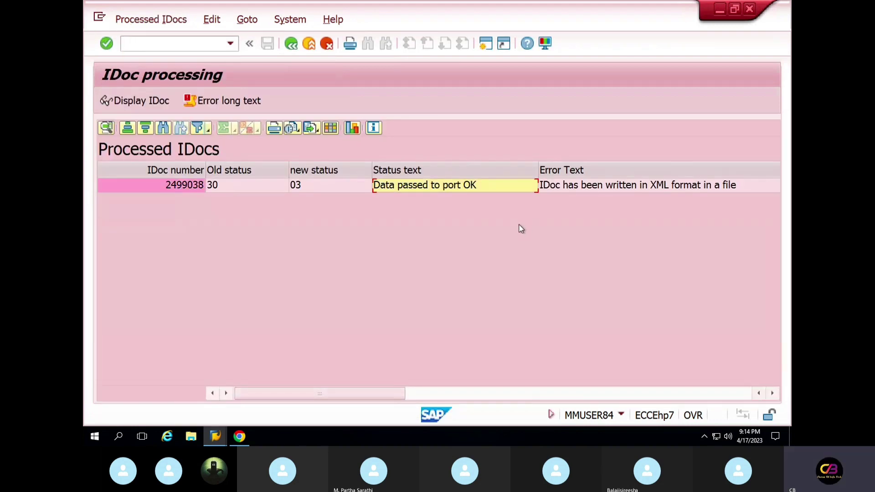
# Return to the IDoc selection screen and copy IDoc number 2499038.
pyautogui.click(291, 45)
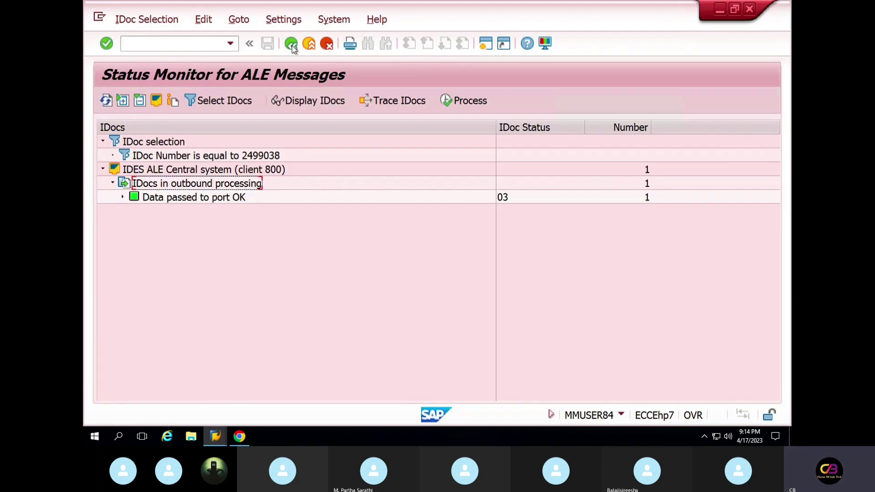
pyautogui.click(206, 196)
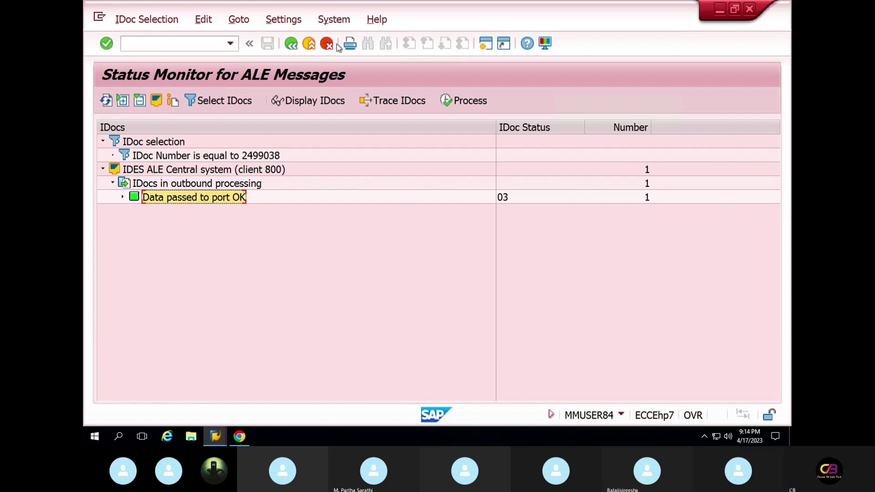
pyautogui.click(291, 44)
pyautogui.moveTo(374, 126); pyautogui.dragTo(428, 125)
pyautogui.hotkey('ctrl', 'c')
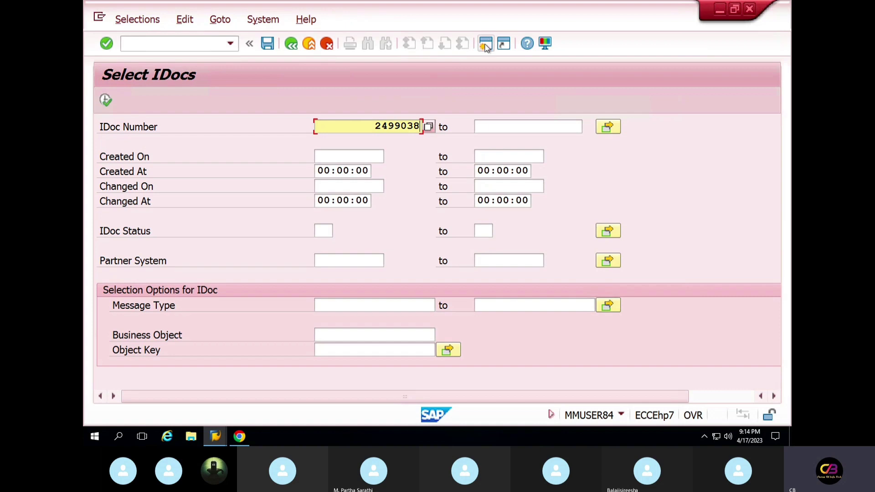
# Open WE02 and clear both Created On dates.
pyautogui.press('F3')
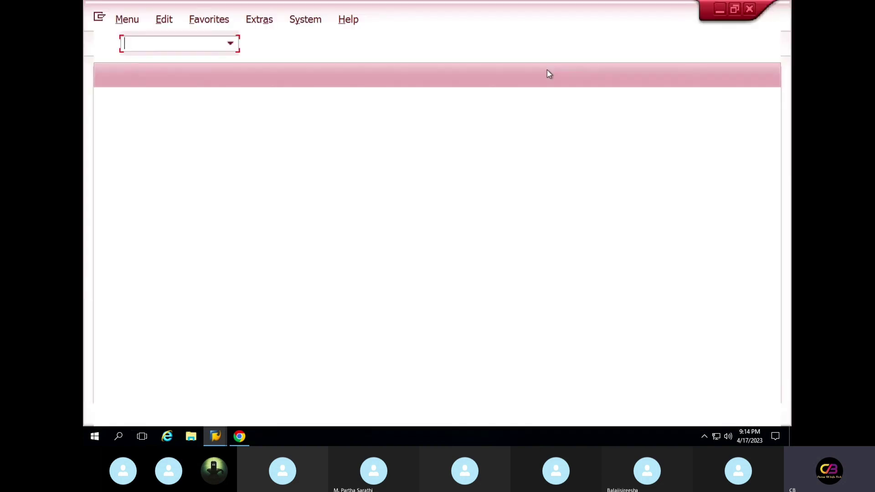
pyautogui.write('we02')
pyautogui.press('Return')
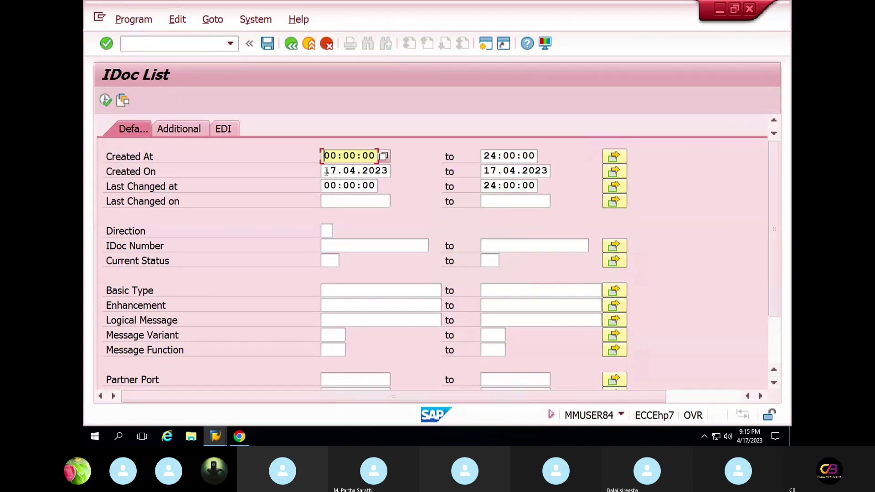
pyautogui.moveTo(326, 171); pyautogui.dragTo(406, 170)
pyautogui.press('Delete')
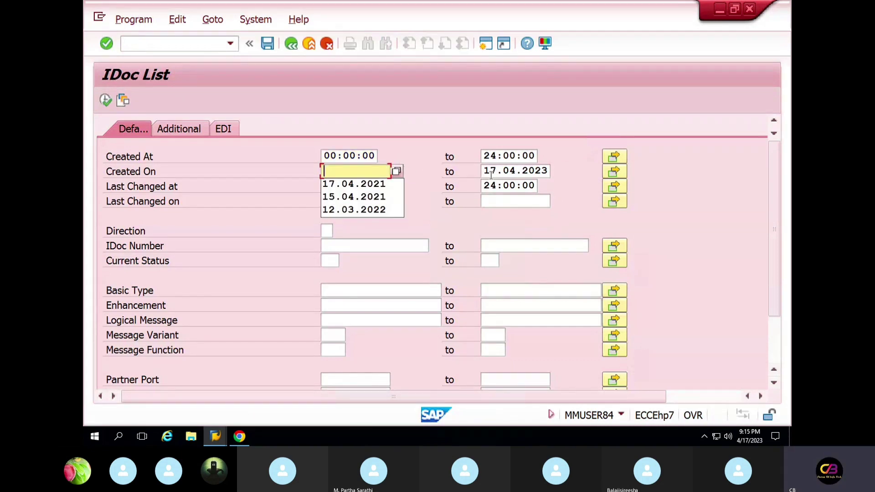
pyautogui.moveTo(486, 171); pyautogui.dragTo(548, 170)
pyautogui.press('Delete')
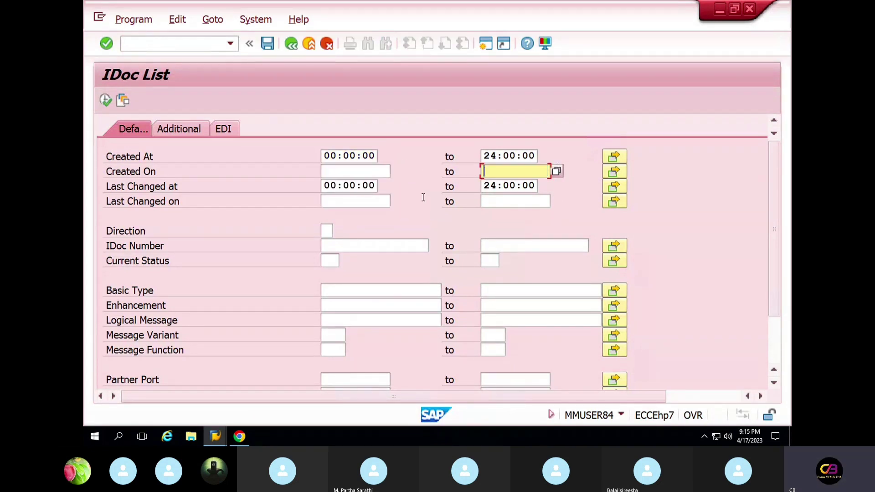
# Search for IDoc 2499038 and confirm its current status is 03.
pyautogui.click(374, 242)
pyautogui.hotkey('ctrl', 'v')
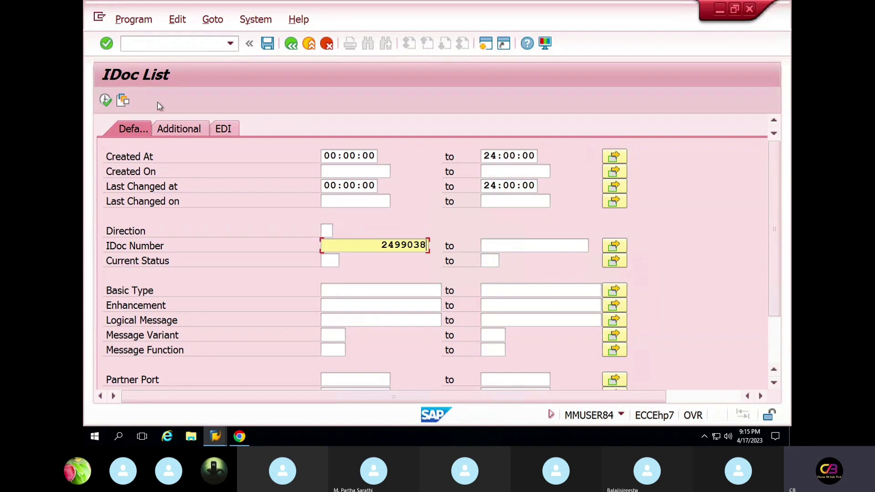
pyautogui.click(106, 100)
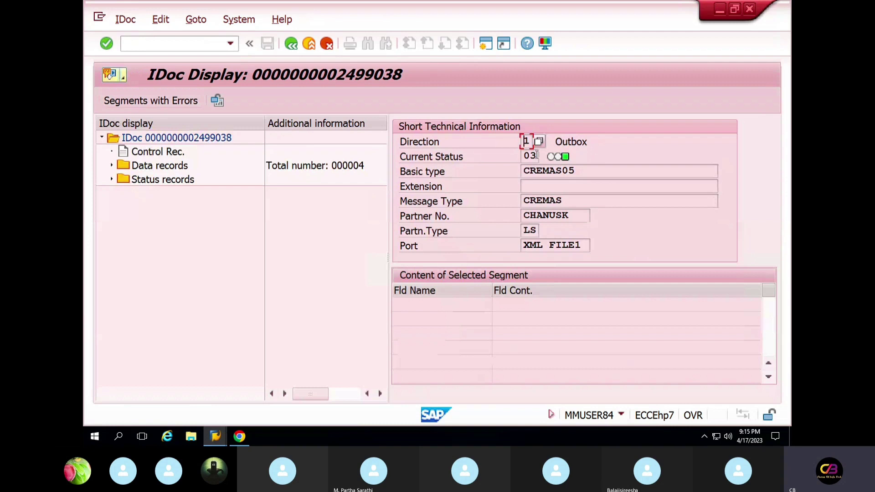
pyautogui.click(535, 156)
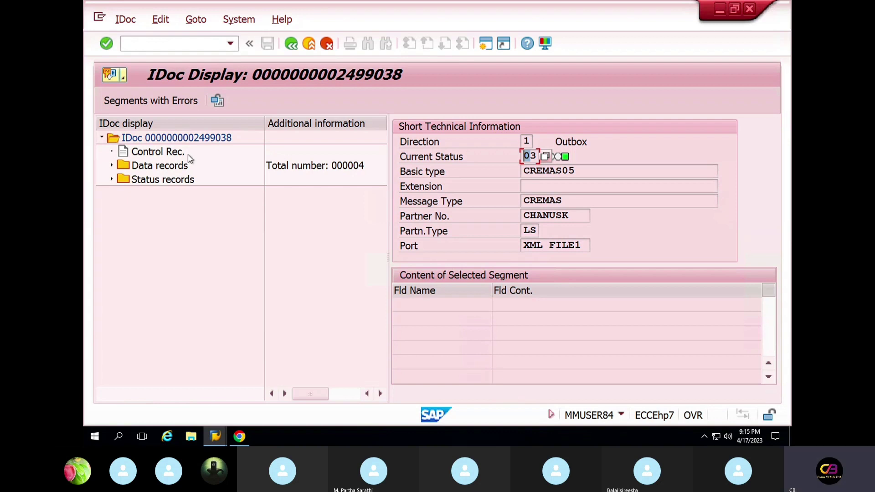
# Leave the IDoc display and minimize the selection and company code assignment windows.
pyautogui.press('F3')
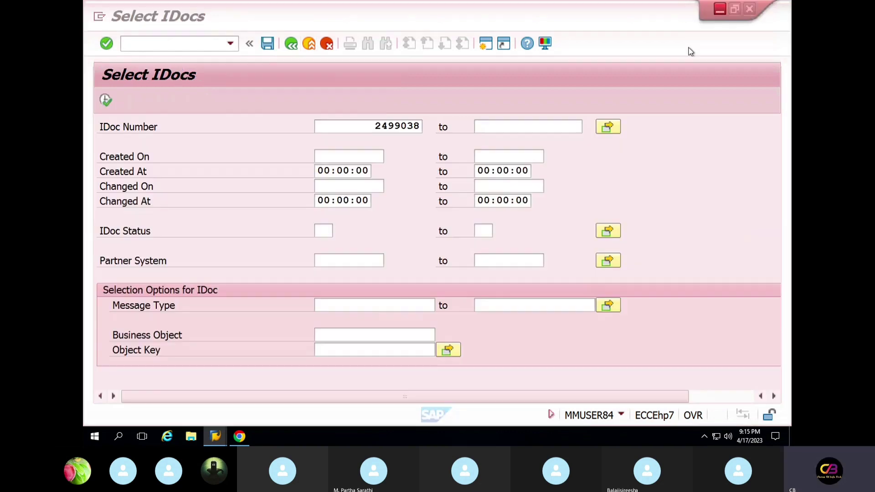
pyautogui.click(719, 10)
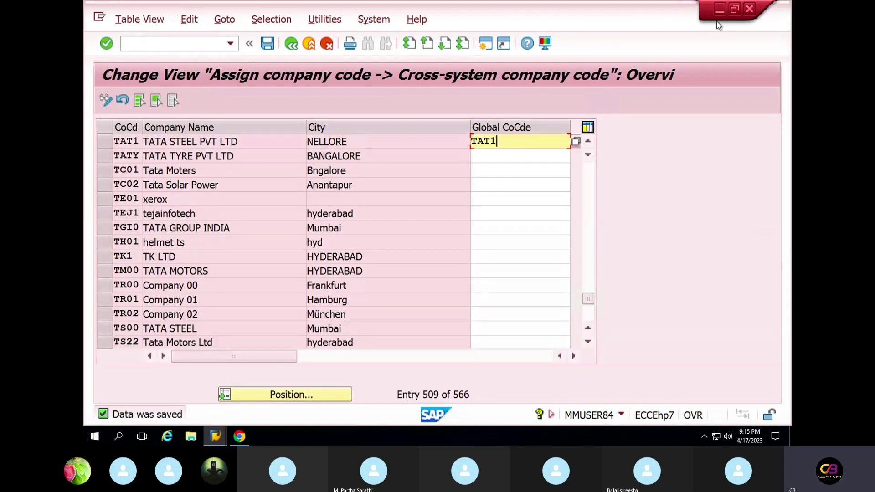
pyautogui.click(718, 10)
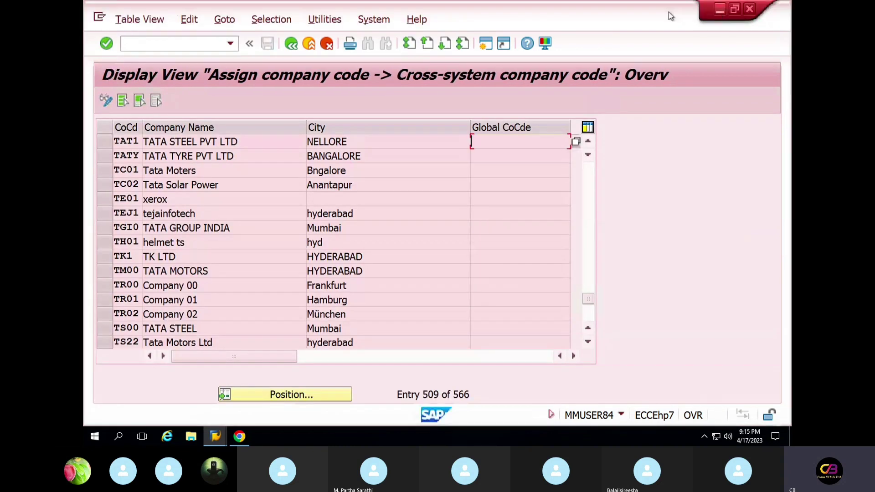
pyautogui.click(719, 10)
# Check the SAP Community answer page, then minimize the browser and company code global data window.
pyautogui.click(217, 437)
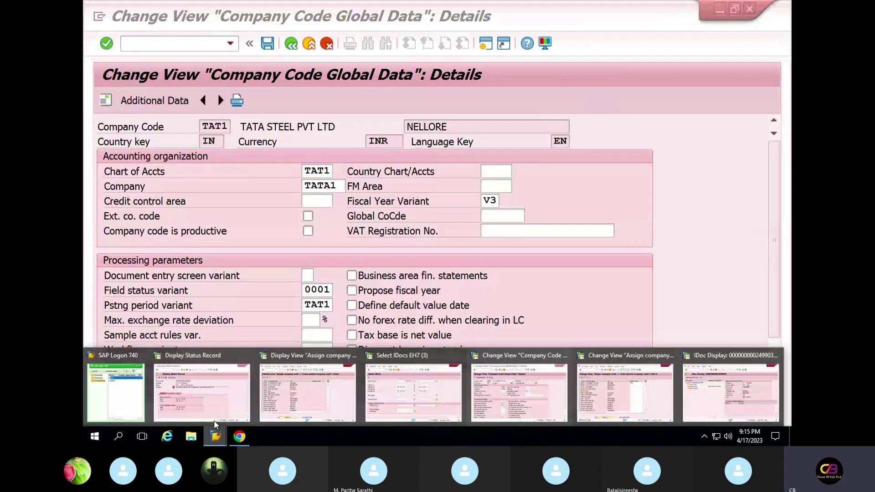
pyautogui.moveTo(140, 386)
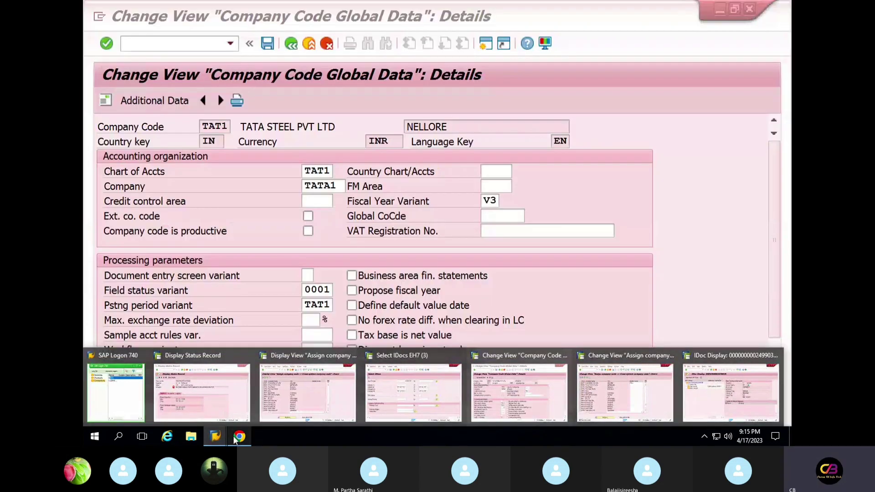
pyautogui.click(239, 436)
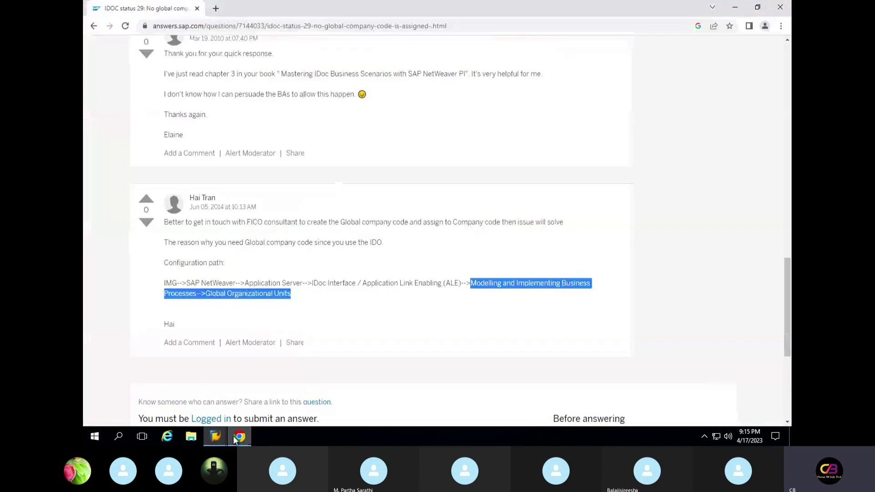
pyautogui.click(734, 7)
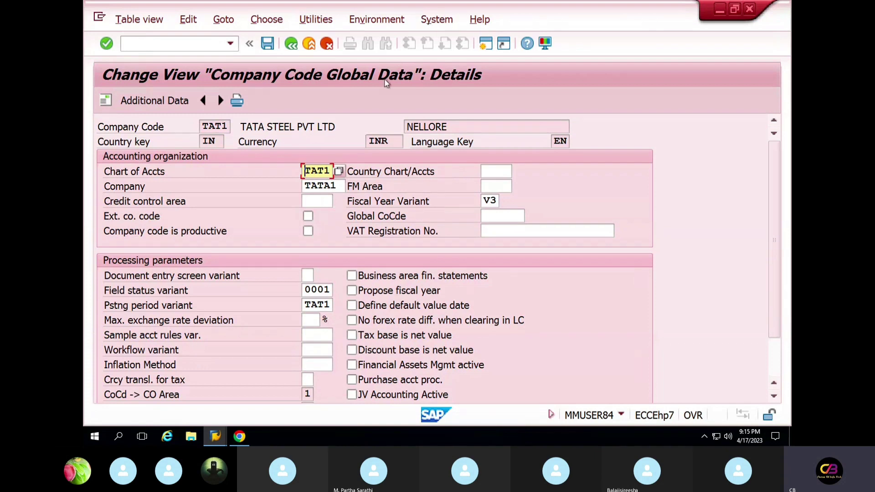
pyautogui.click(720, 9)
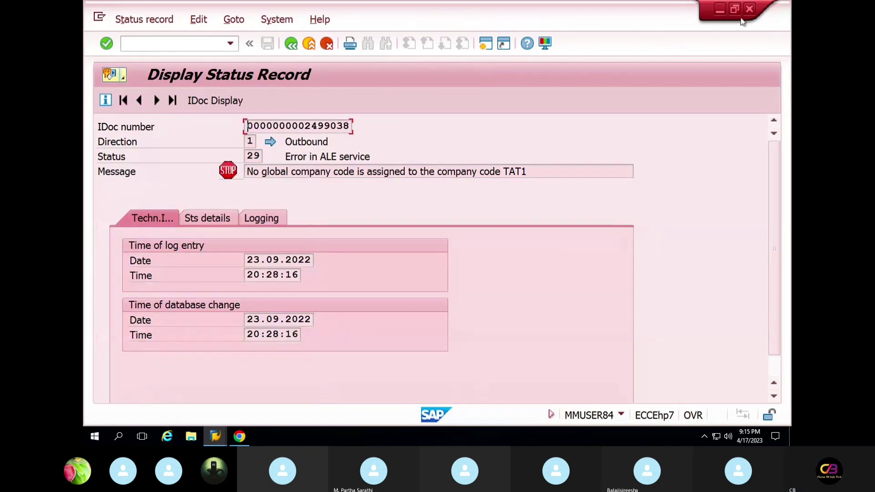